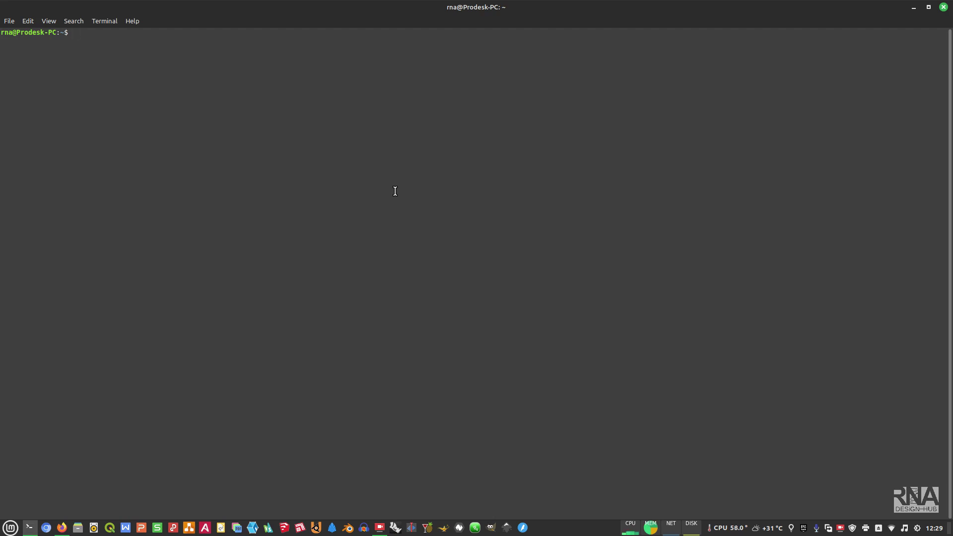
# - Run neofetch to show the Linux Mint 21.1 summary and highlight the HP ProDesk 400 G2 MINI host
pyautogui.write('neofetch')
pyautogui.press('Return')
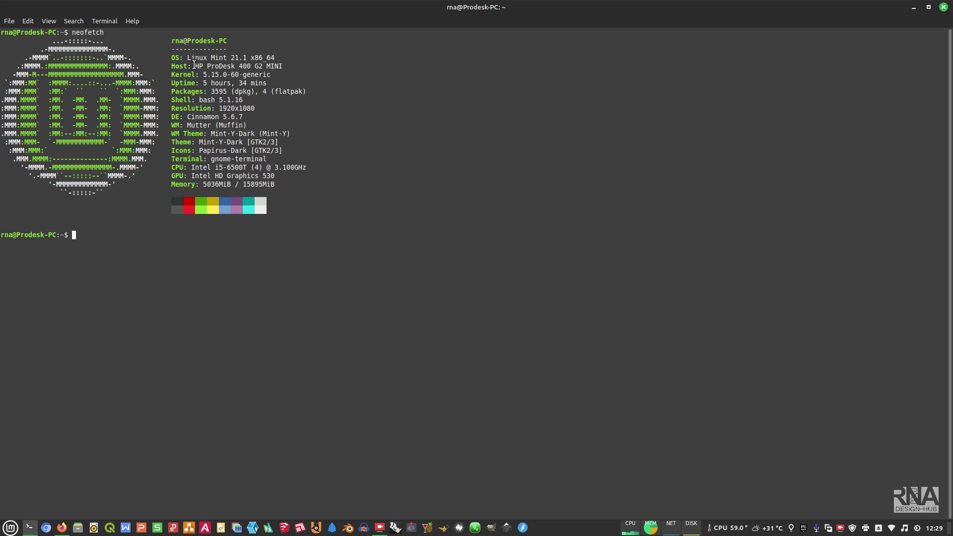
pyautogui.moveTo(193, 65); pyautogui.dragTo(292, 66)
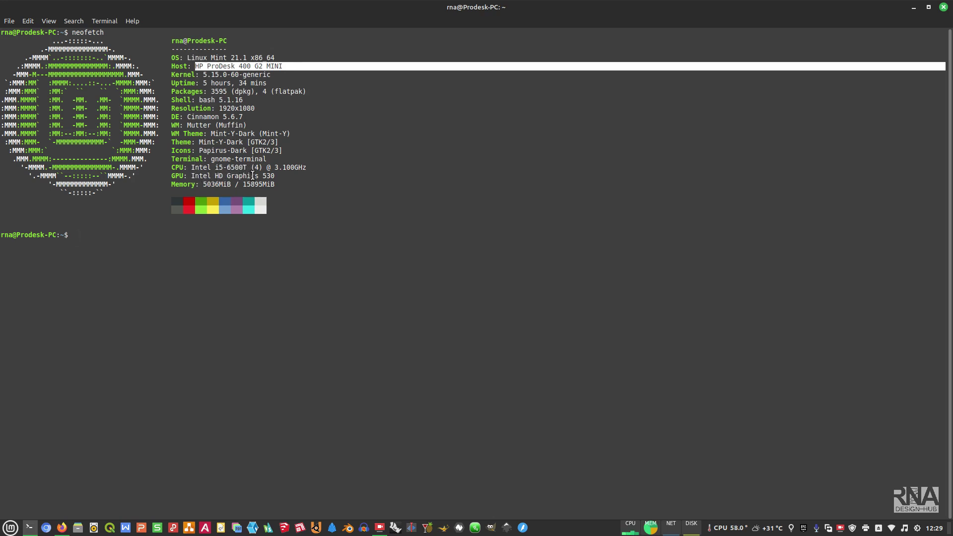
pyautogui.click(295, 191)
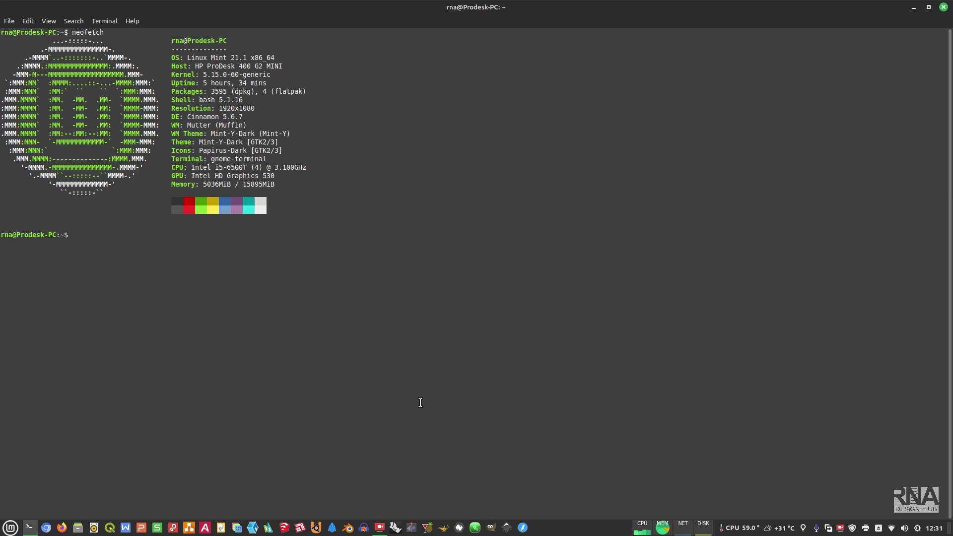
pyautogui.click(62, 527)
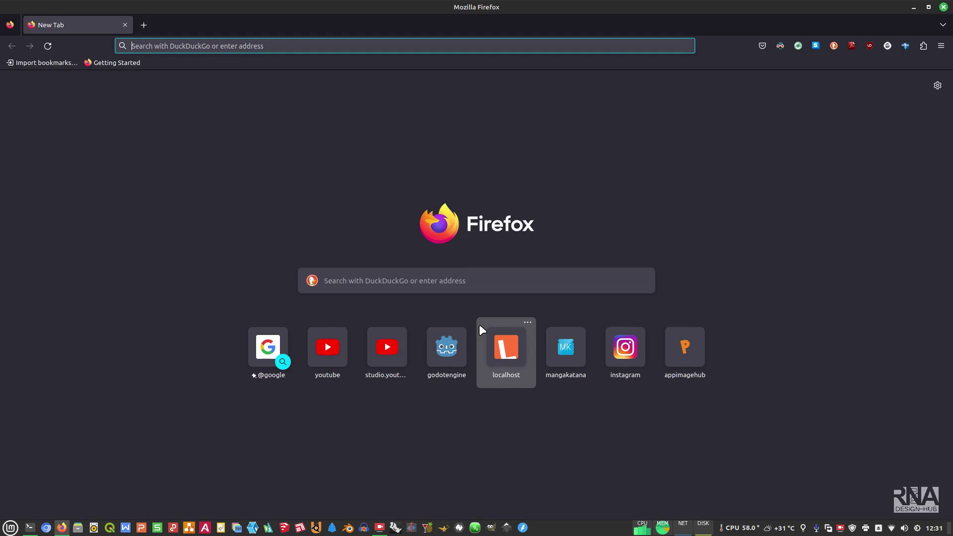
# - Go to YouTube, search 'rna design hub' and open the RNA Design Hub channel
pyautogui.write('youtube.com')
pyautogui.press('Return')
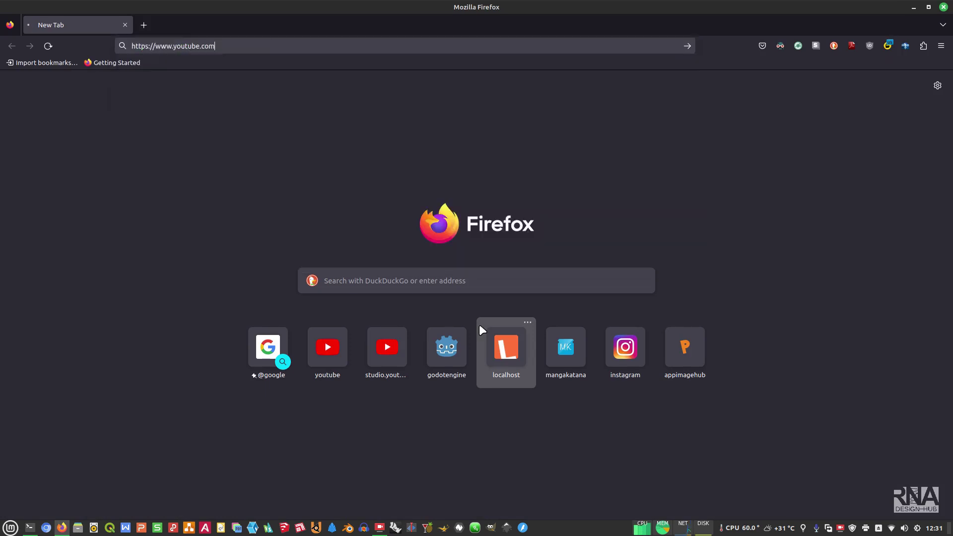
pyautogui.click(415, 70)
pyautogui.write('rna desig')
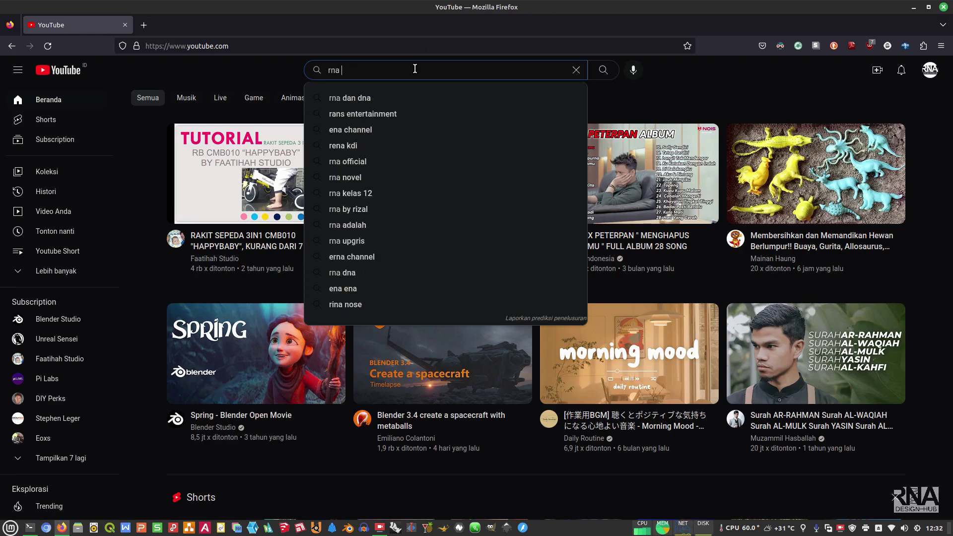
pyautogui.write('n hub')
pyautogui.press('Return')
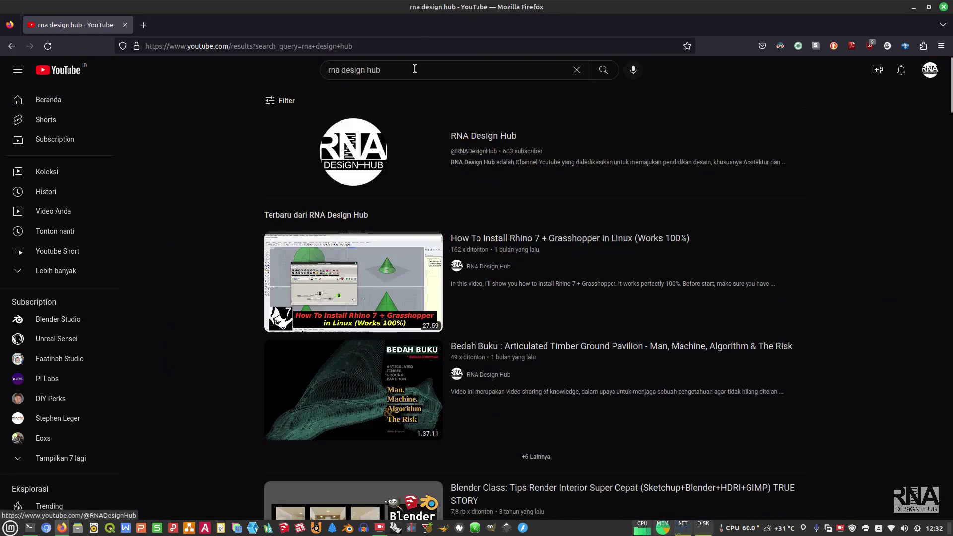
pyautogui.click(384, 167)
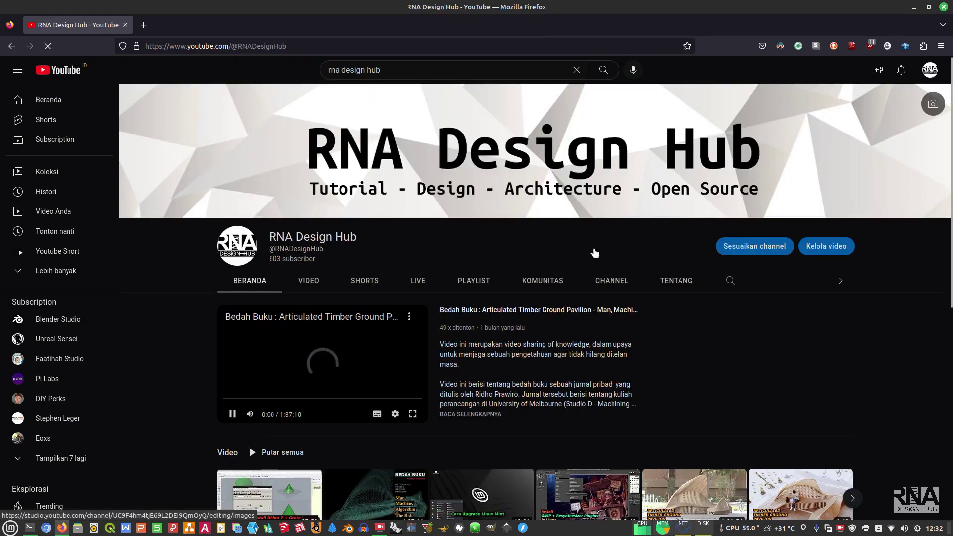
# - Browse the channel's uploaded videos and open the Epic Games Launcher on Linux video
pyautogui.scroll(-4, 548, 343)
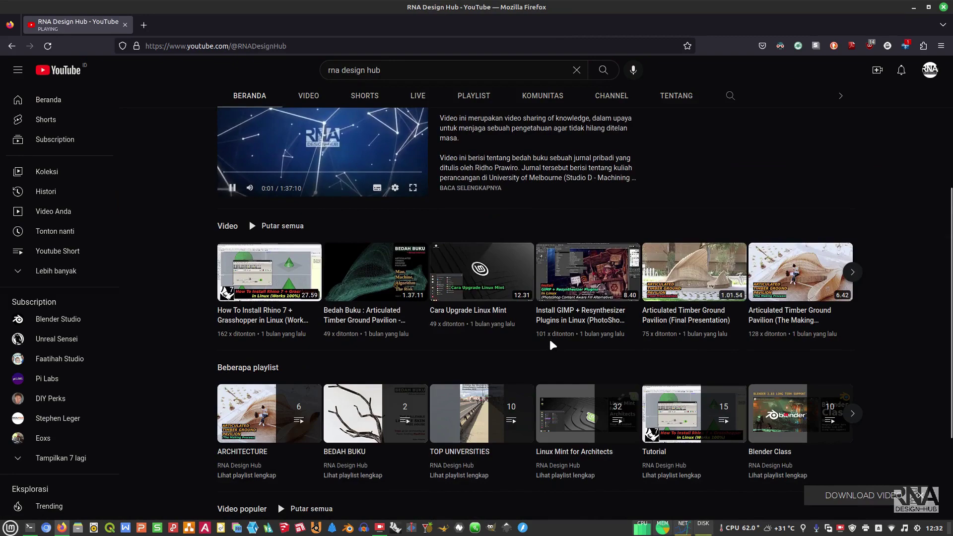
pyautogui.scroll(4, 360, 240)
pyautogui.click(308, 281)
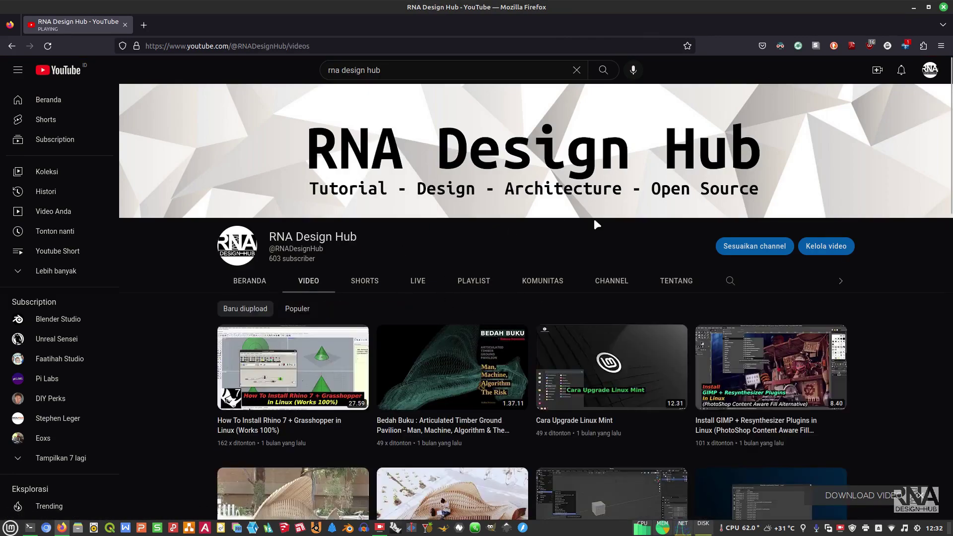
pyautogui.scroll(-5, 593, 218)
pyautogui.scroll(-6, 661, 333)
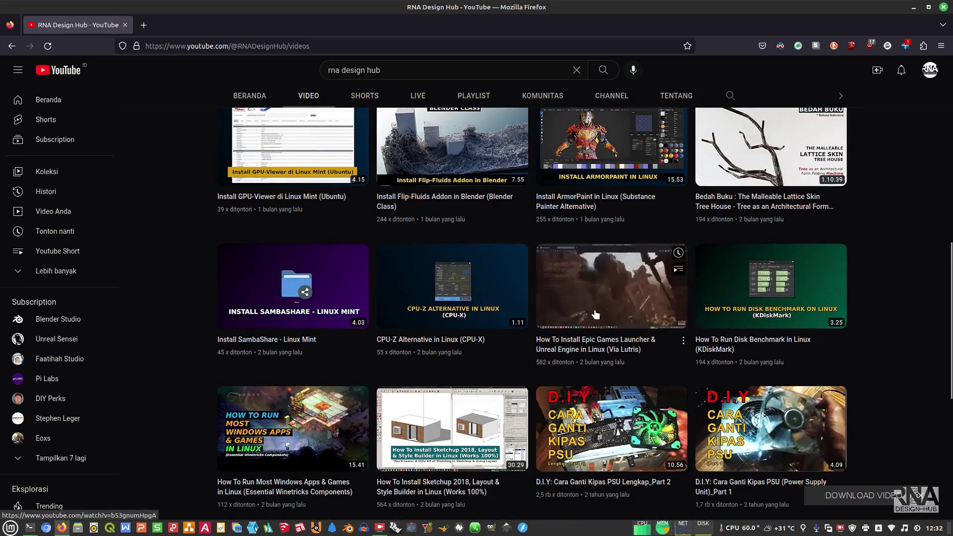
pyautogui.click(596, 315)
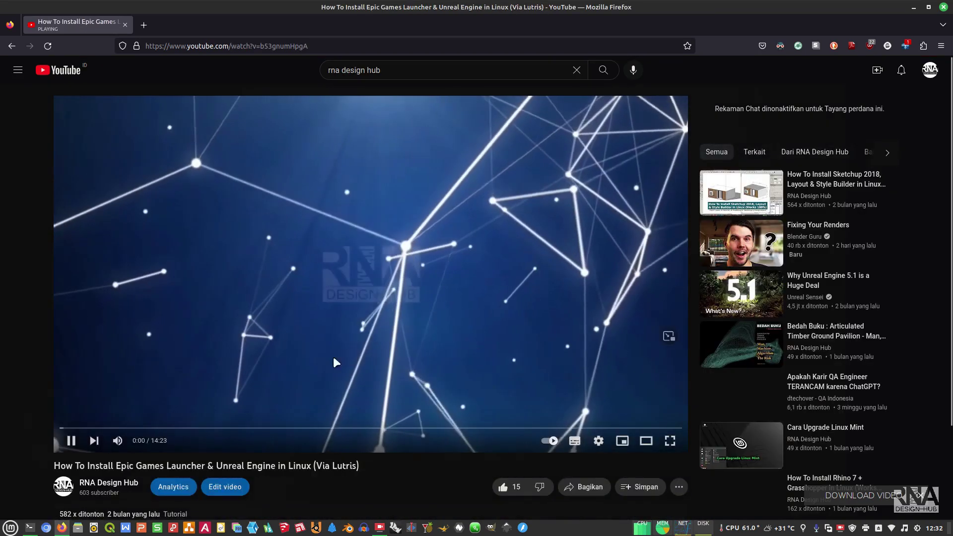
# - Pause the Epic Games Launcher via Lutris video at 0:02 and bring up the applications menu
pyautogui.click(71, 441)
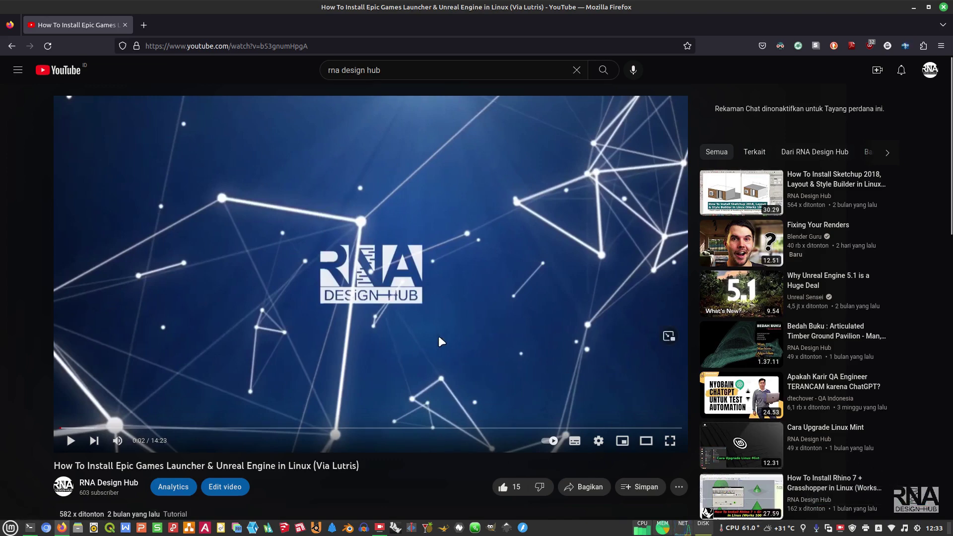
pyautogui.click(4, 530)
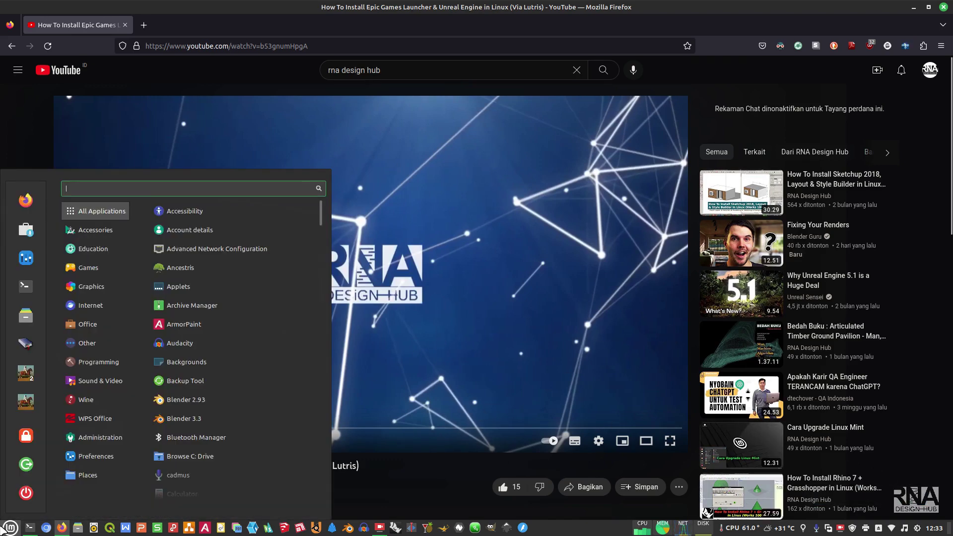
# - Launch Lutris from the menu search and start the Epic Games Store entry
pyautogui.write('lutris')
pyautogui.press('Return')
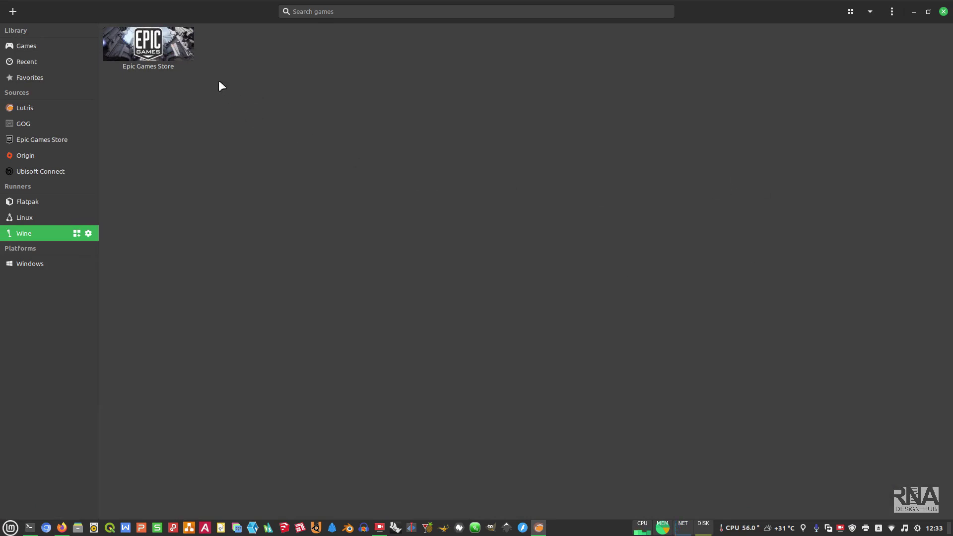
pyautogui.doubleClick(170, 49)
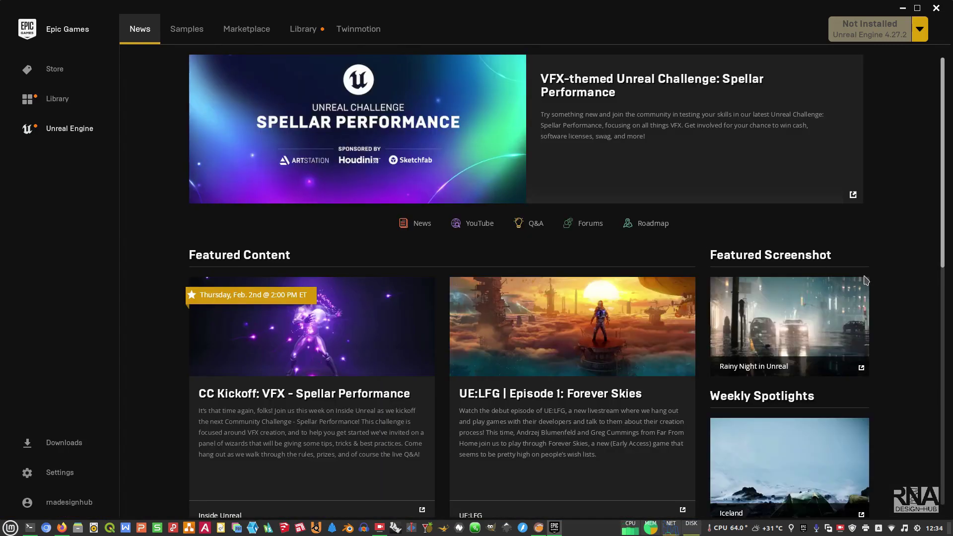
# - On the Twinmotion page, select version Twinmotion Trial 2022.2.3 and resume its installation
pyautogui.click(355, 28)
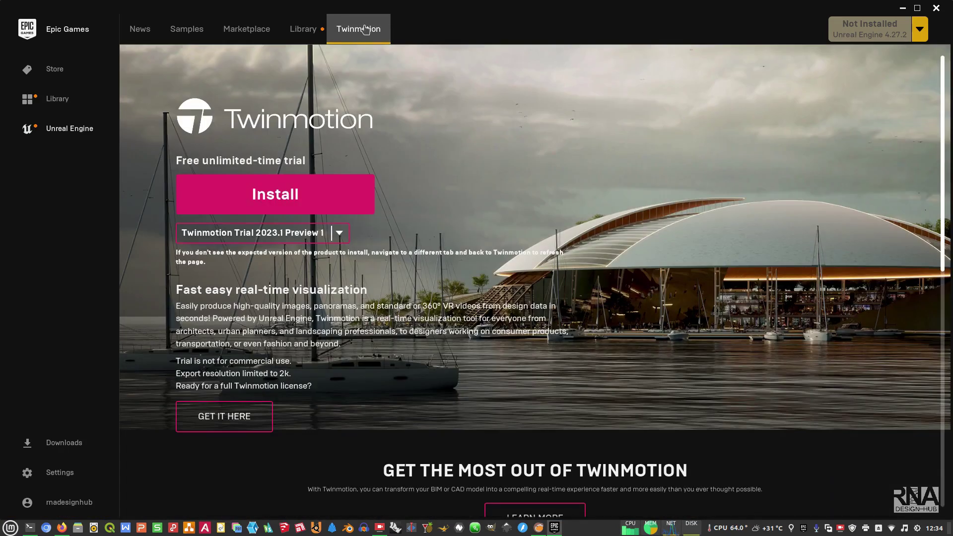
pyautogui.click(340, 234)
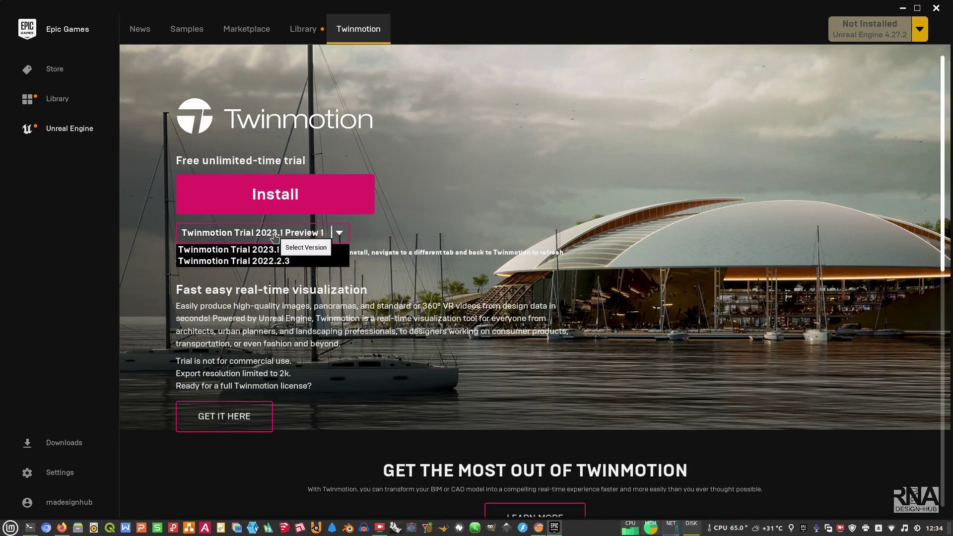
pyautogui.click(284, 263)
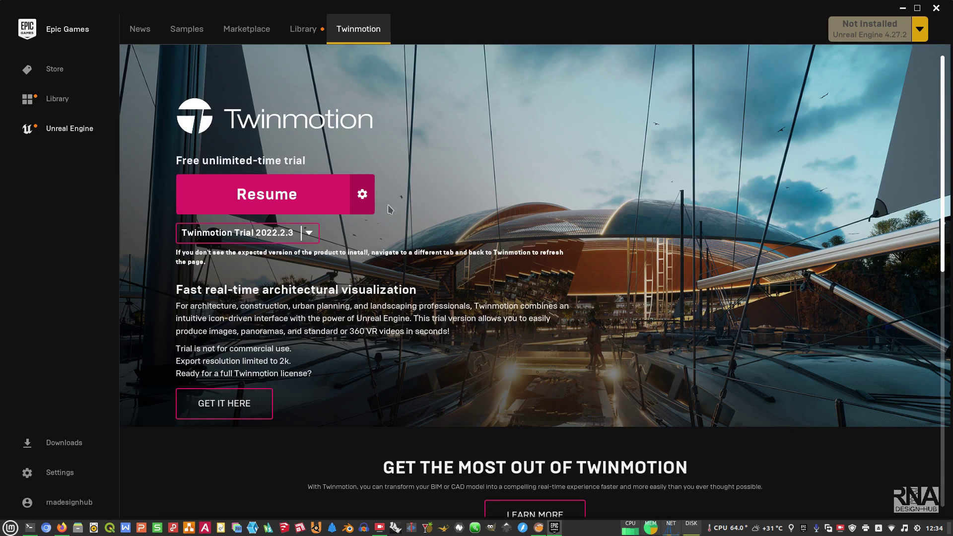
pyautogui.click(316, 202)
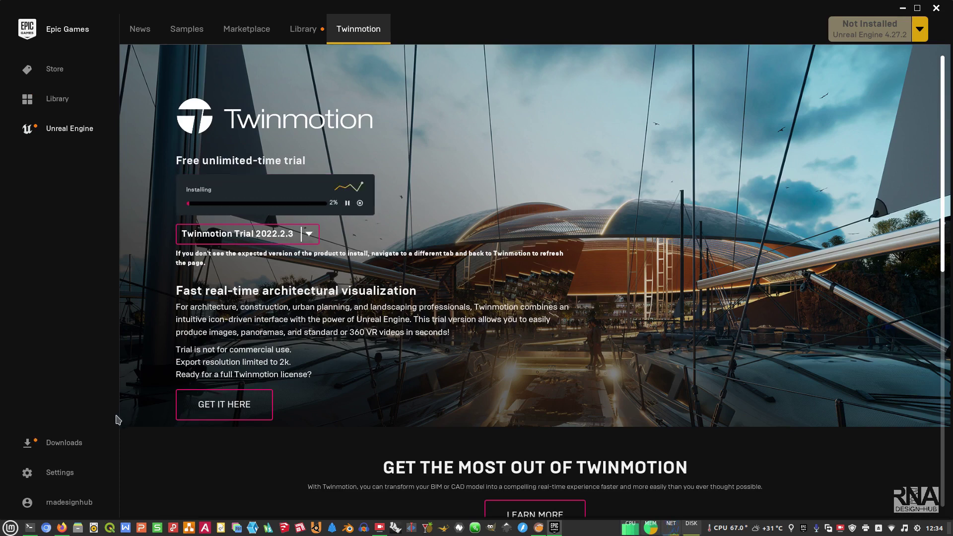
# - Pause and cancel the Twinmotion Trial 2022.2.3 download, then close Epic Games Launcher
pyautogui.click(50, 445)
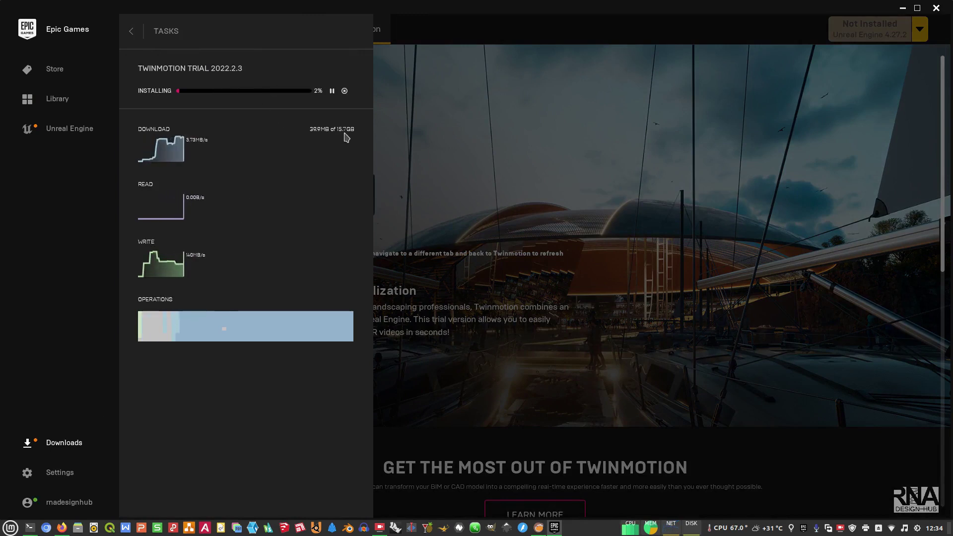
pyautogui.click(331, 91)
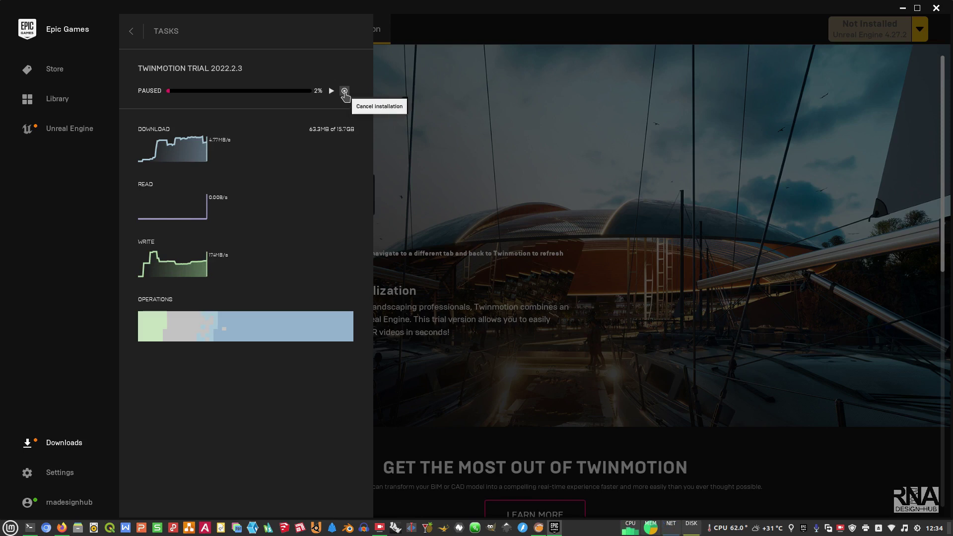
pyautogui.click(344, 91)
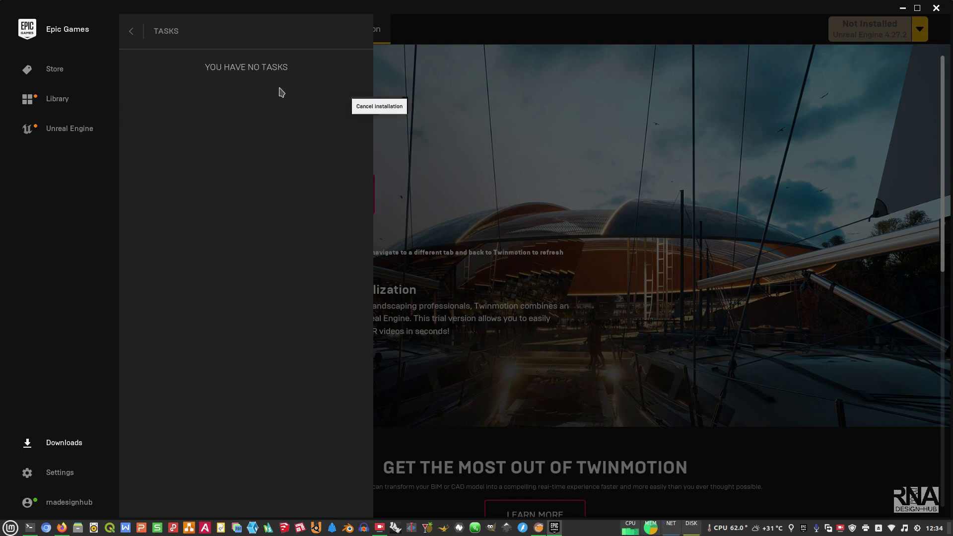
pyautogui.click(135, 33)
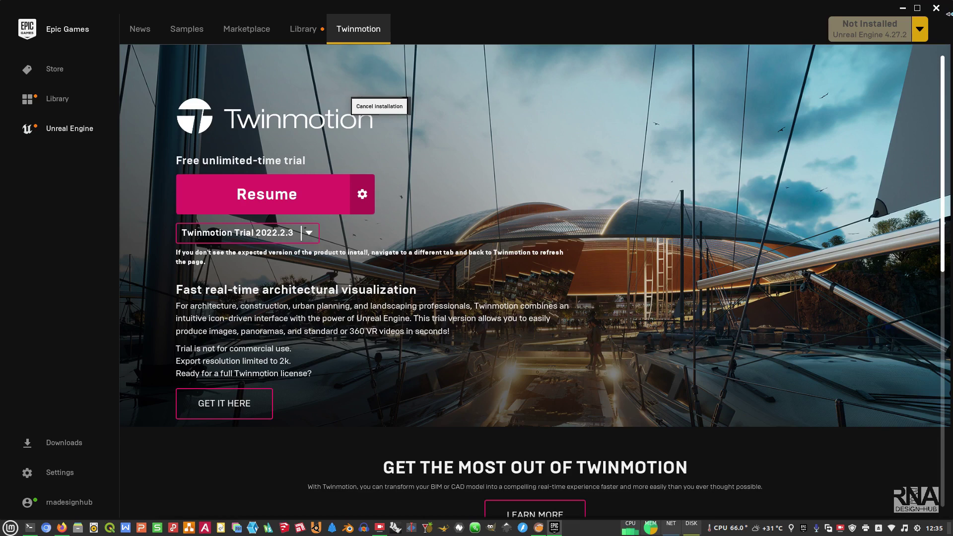
pyautogui.click(936, 8)
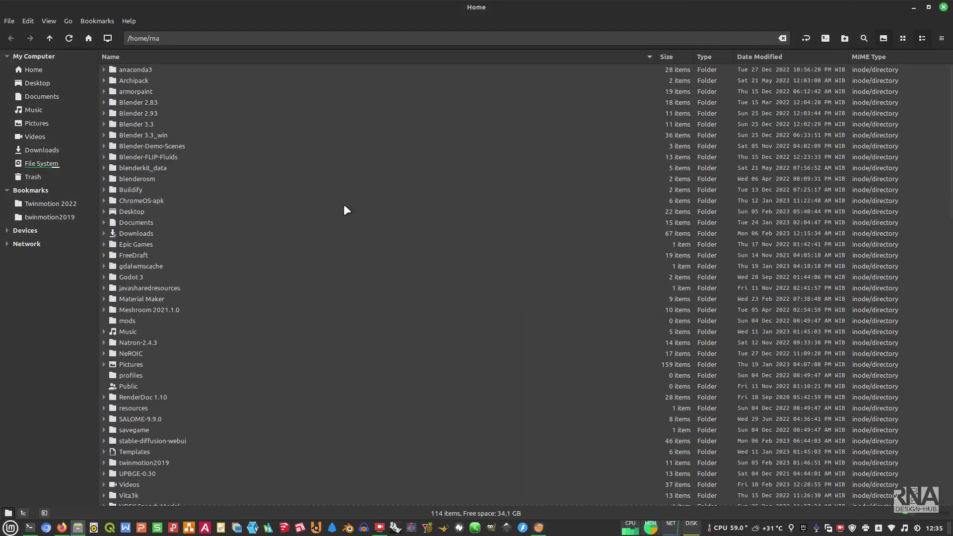
# - Navigate into the twinmotion2019 prefix's drive_c/Program Files folder
pyautogui.click(42, 204)
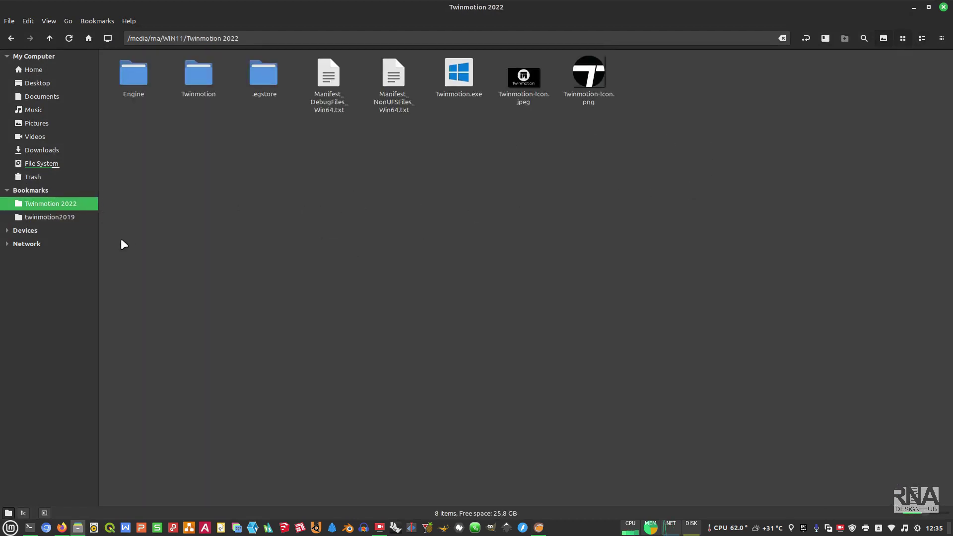
pyautogui.click(66, 219)
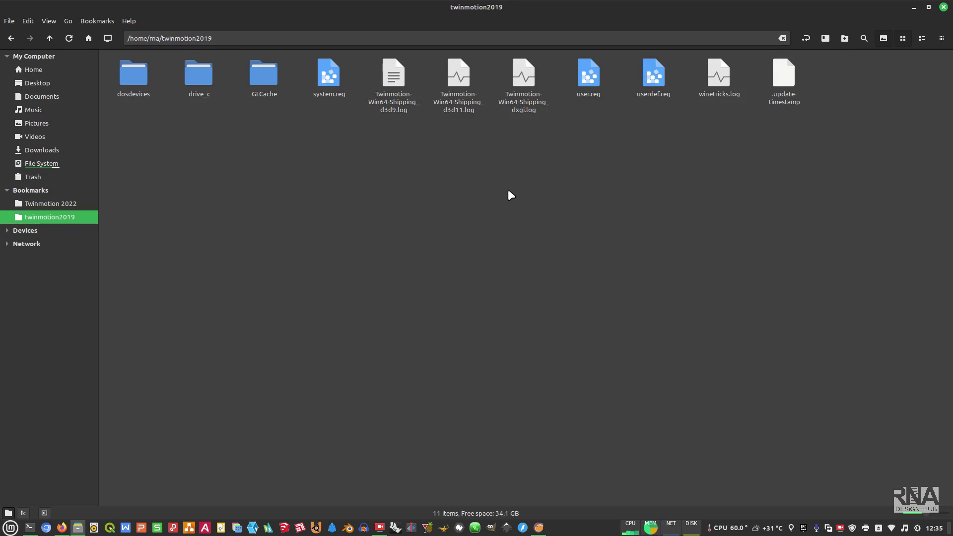
pyautogui.click(65, 203)
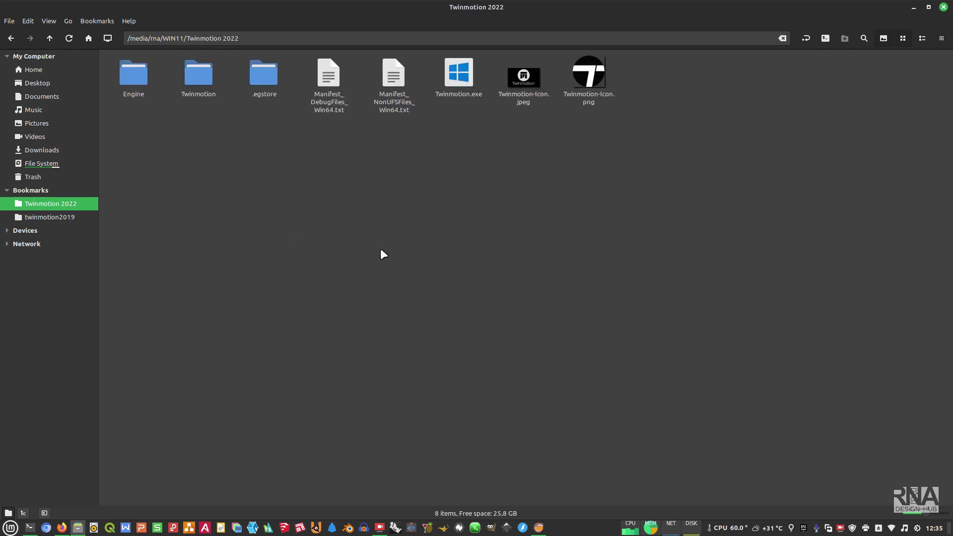
pyautogui.click(59, 218)
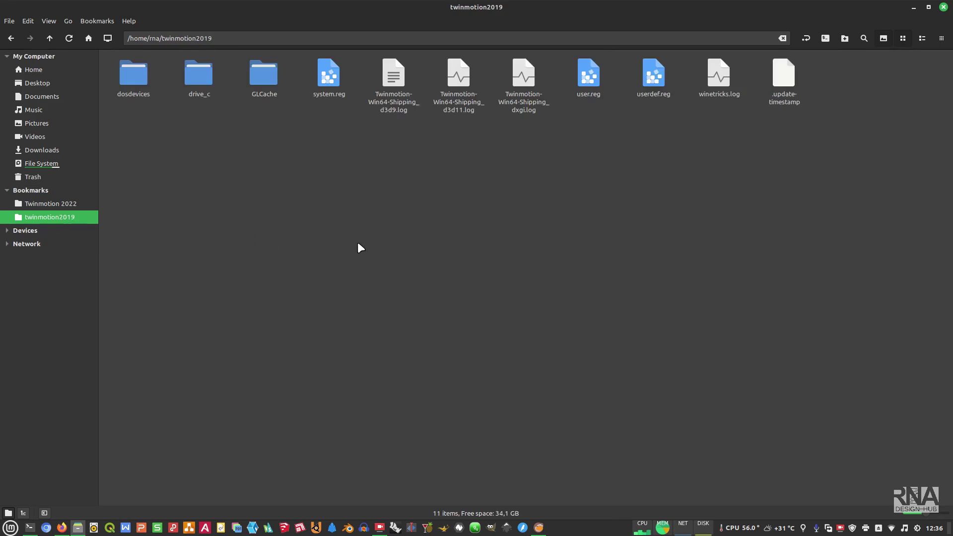
pyautogui.doubleClick(192, 83)
pyautogui.doubleClick(191, 82)
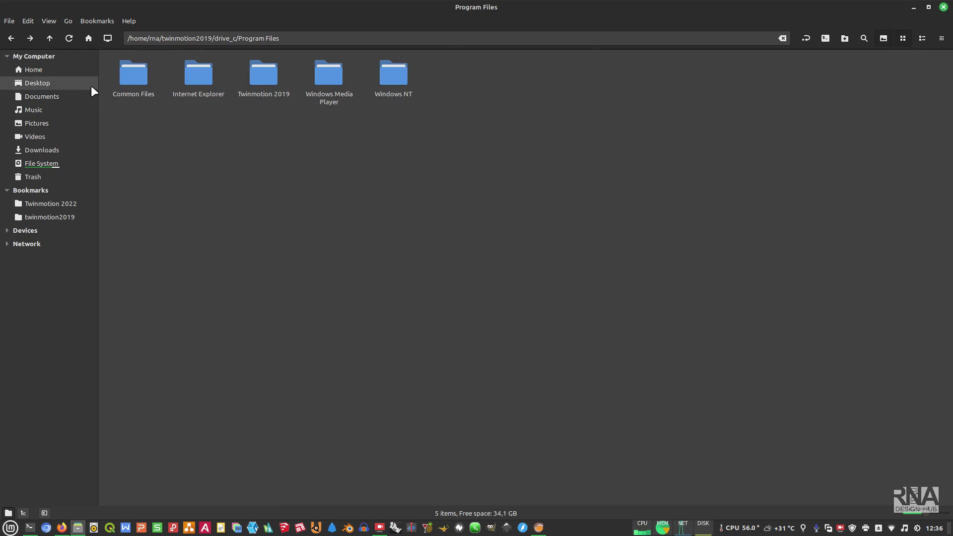
# - Copy the Twinmotion 2019 folder and return to the home folder
pyautogui.click(267, 76)
pyautogui.rightClick(267, 78)
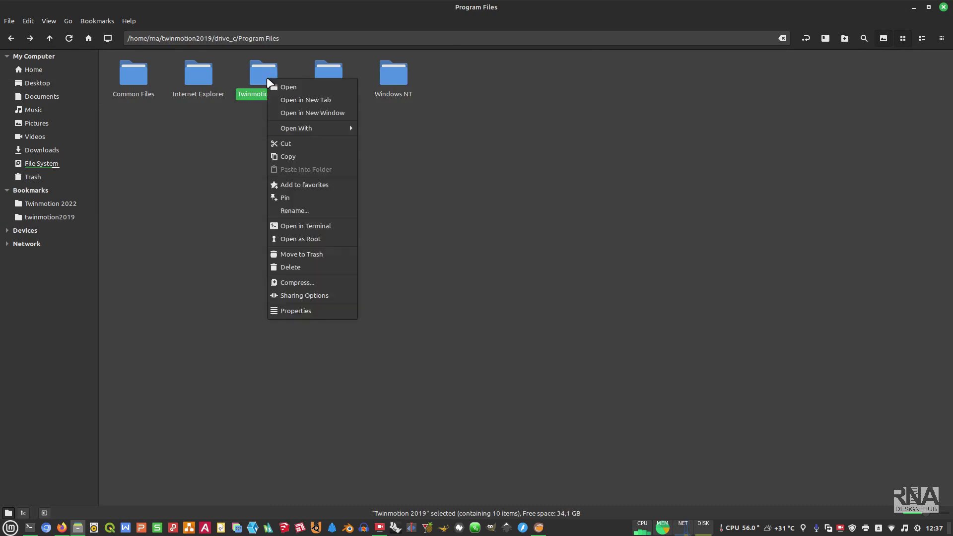
pyautogui.click(292, 159)
pyautogui.click(414, 223)
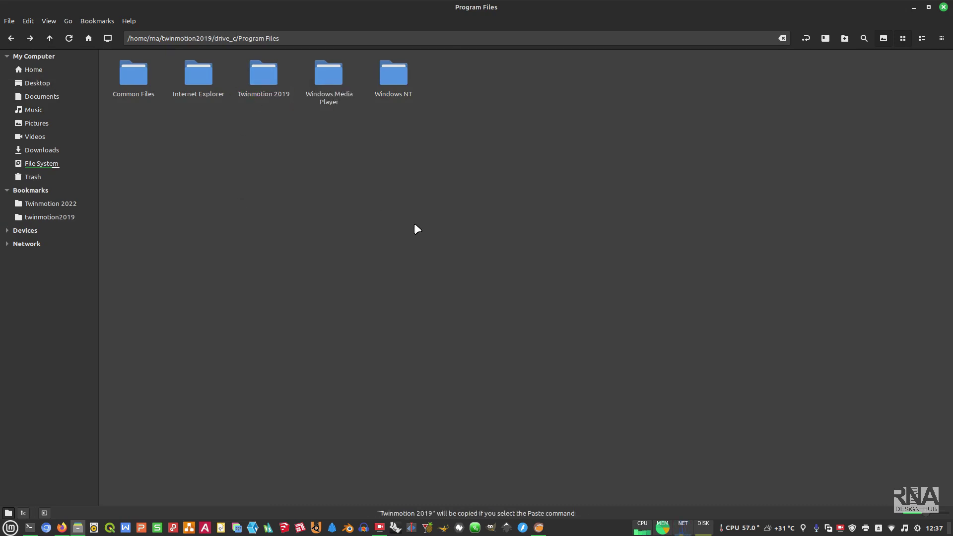
pyautogui.click(49, 73)
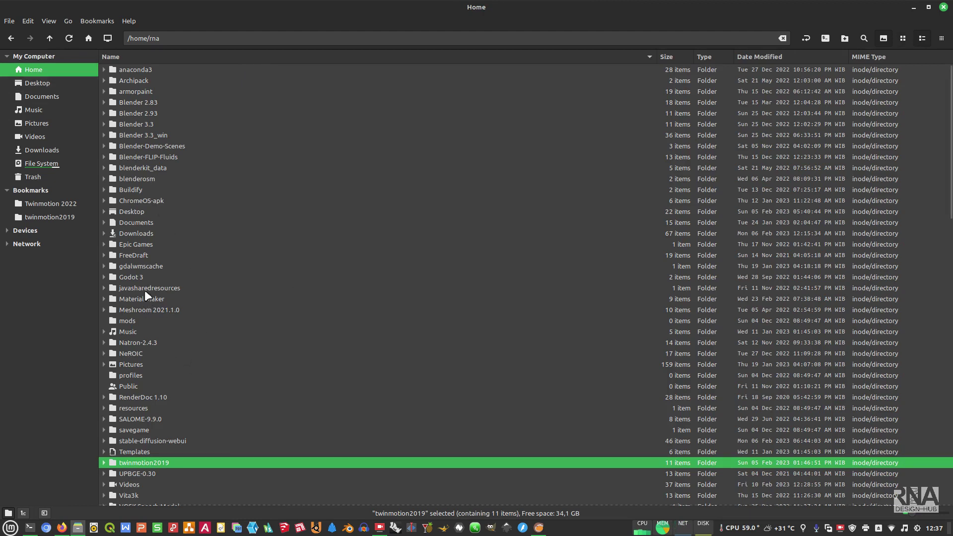
# - Paste the Twinmotion 2019 folder into Epic Games/epic-games-store/drive_c/Program Files
pyautogui.doubleClick(139, 244)
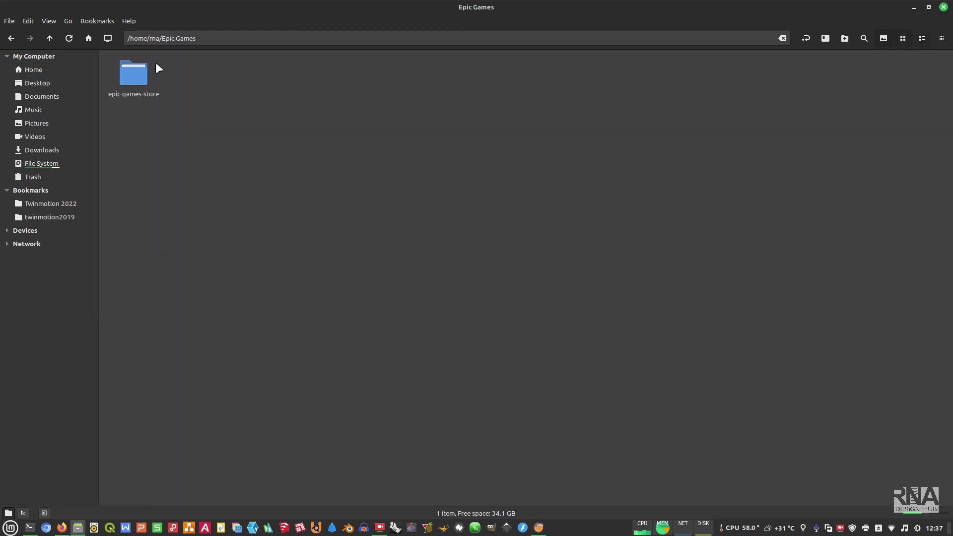
pyautogui.doubleClick(130, 77)
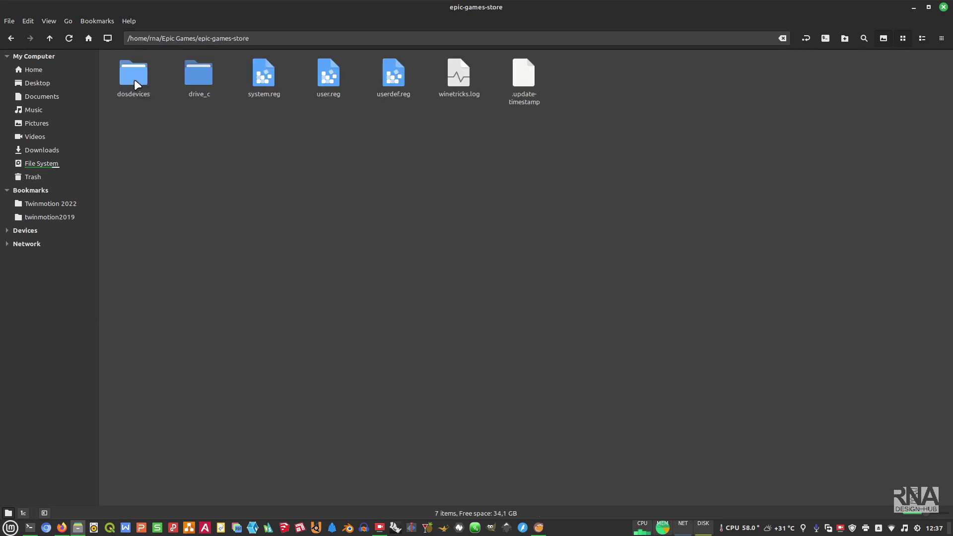
pyautogui.doubleClick(203, 73)
pyautogui.doubleClick(199, 78)
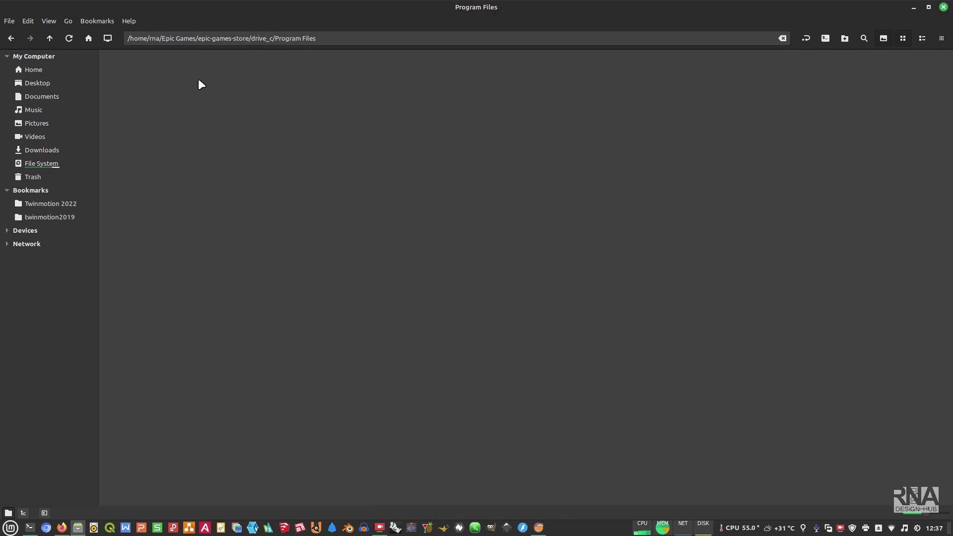
pyautogui.rightClick(443, 167)
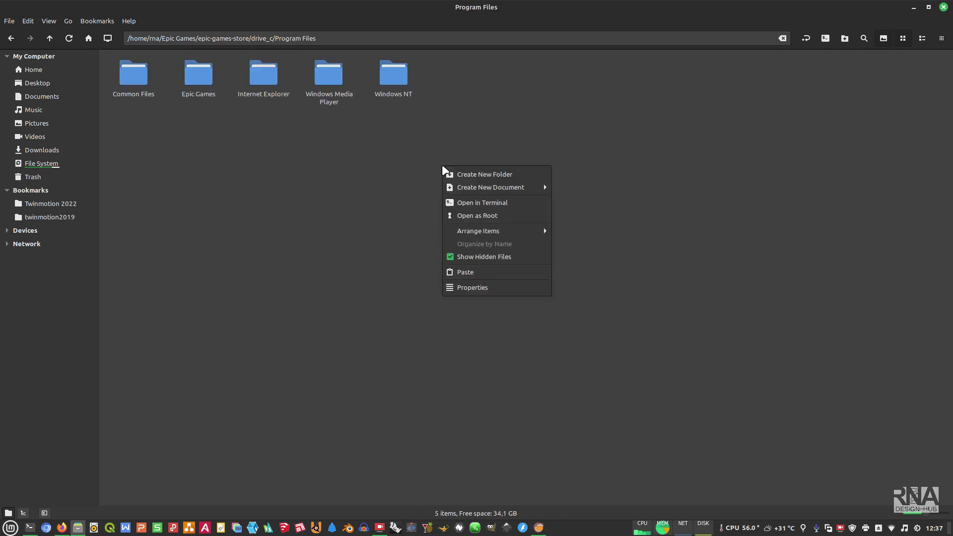
pyautogui.click(480, 273)
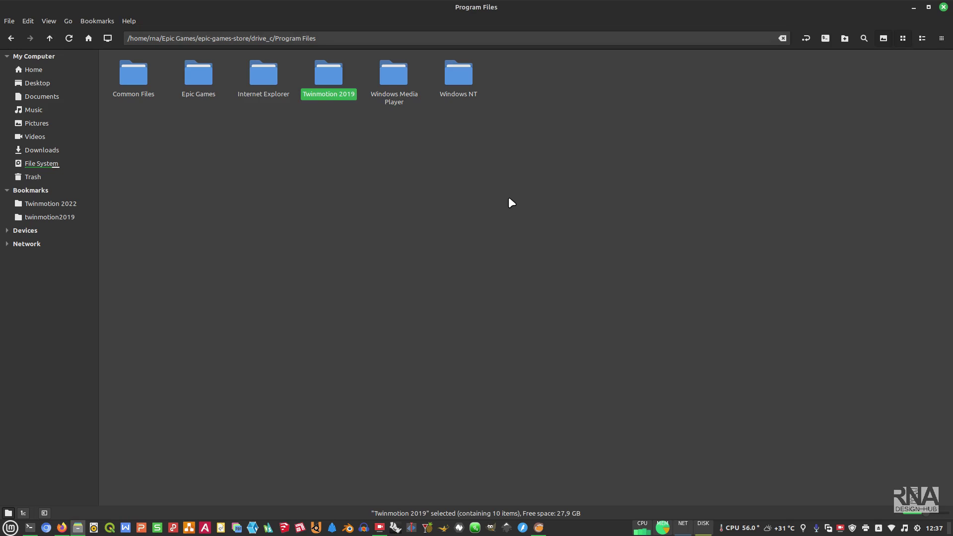
pyautogui.click(509, 198)
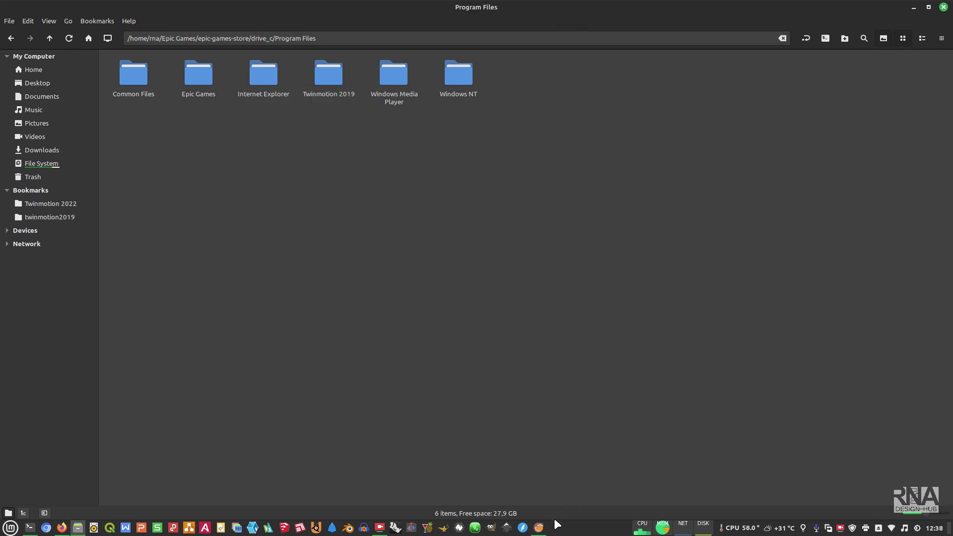
# - Duplicate the Epic Games Store entry in Lutris and select the new Epic Games Store 2
pyautogui.click(540, 528)
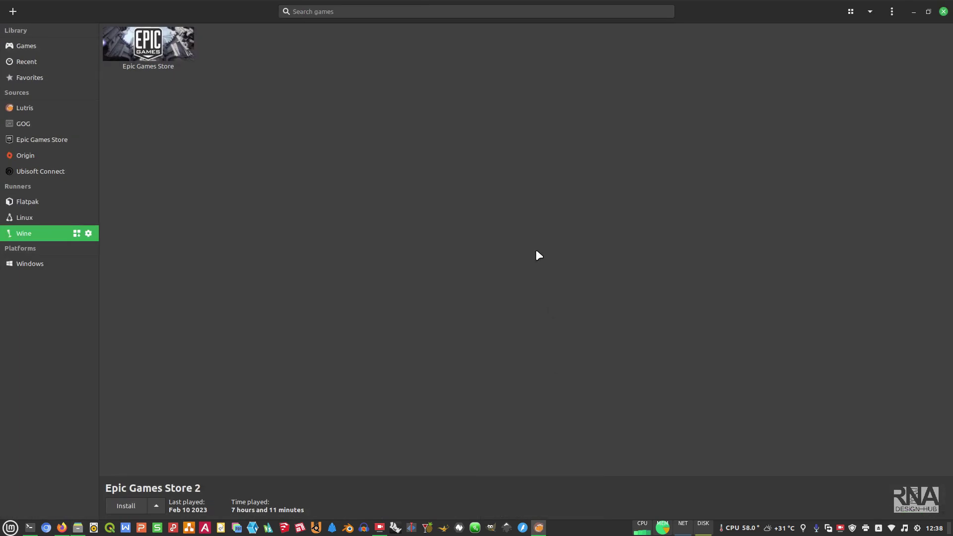
pyautogui.rightClick(161, 36)
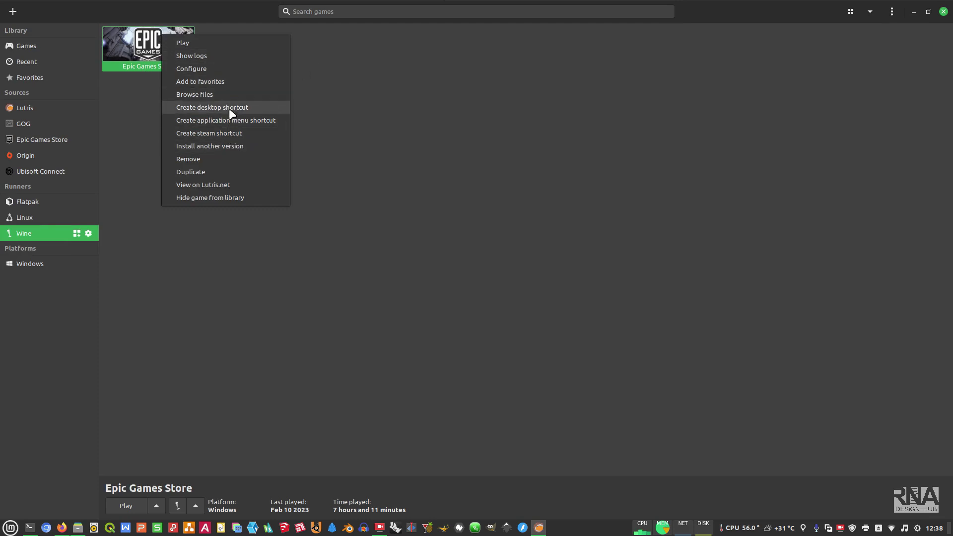
pyautogui.click(220, 170)
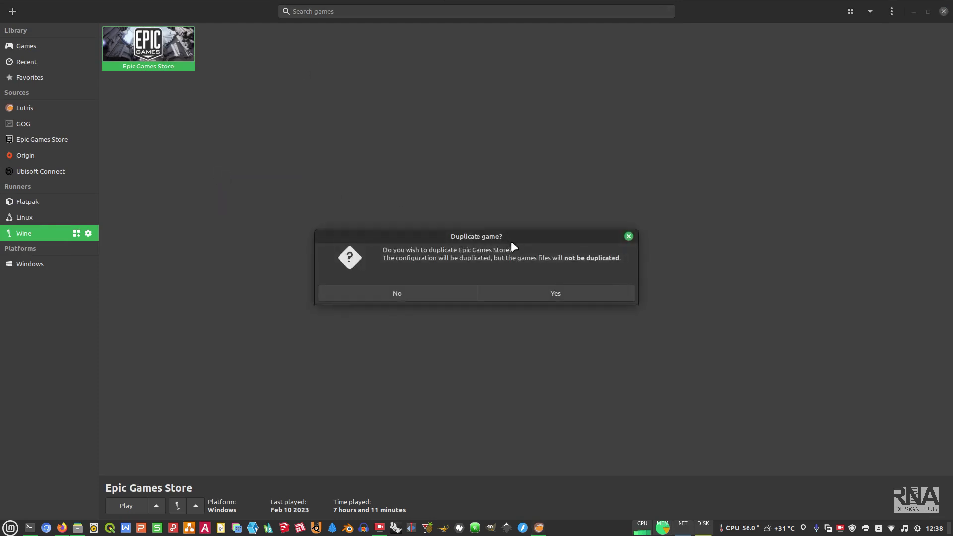
pyautogui.click(529, 297)
pyautogui.click(244, 46)
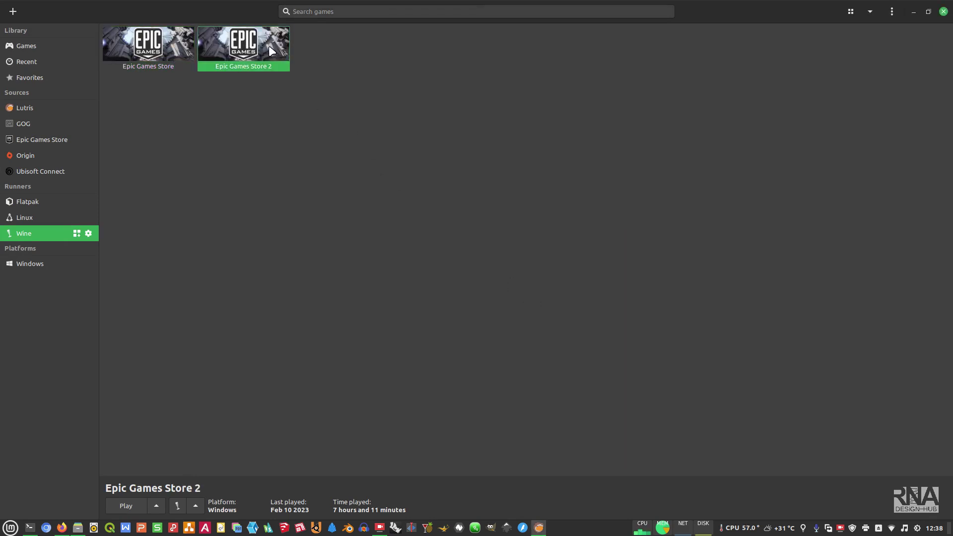
# - Open Epic Games Store 2's configuration and change its name to Twinmotion 2019
pyautogui.rightClick(265, 51)
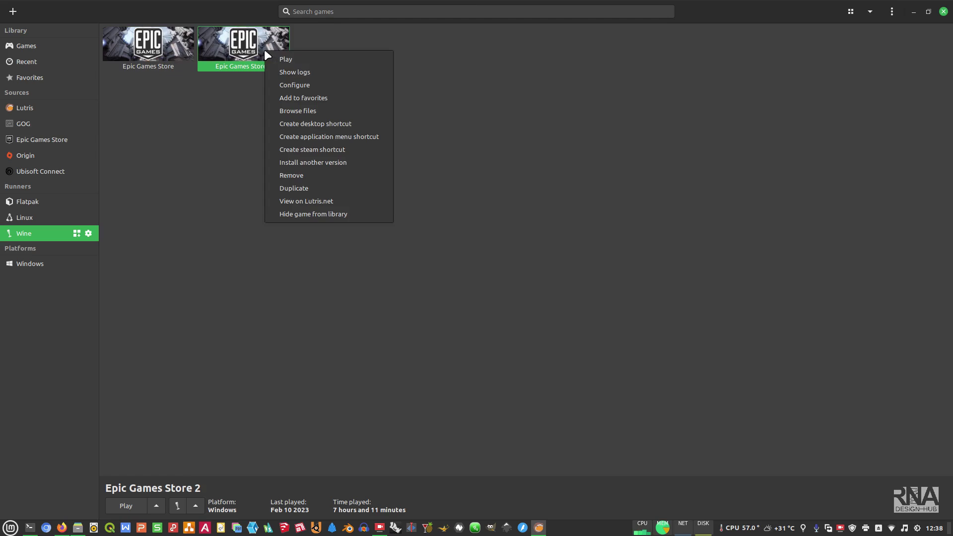
pyautogui.click(302, 85)
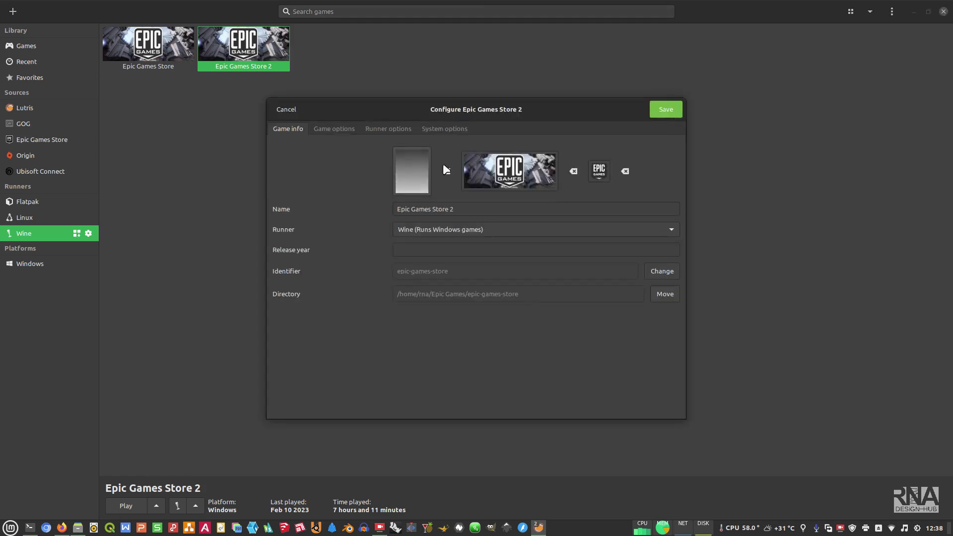
pyautogui.moveTo(479, 107); pyautogui.dragTo(578, 97)
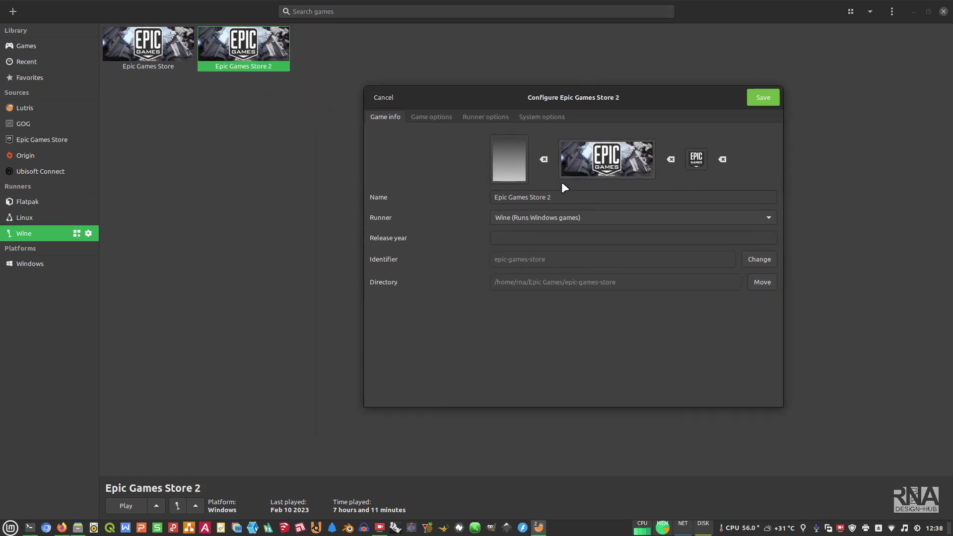
pyautogui.click(560, 193)
pyautogui.moveTo(561, 193); pyautogui.dragTo(471, 192)
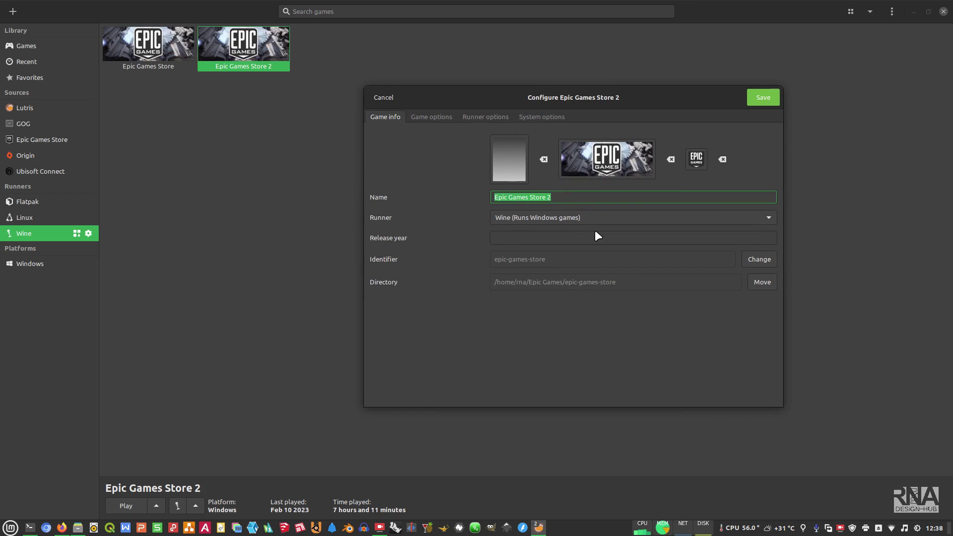
pyautogui.write('Twinmotion 2019')
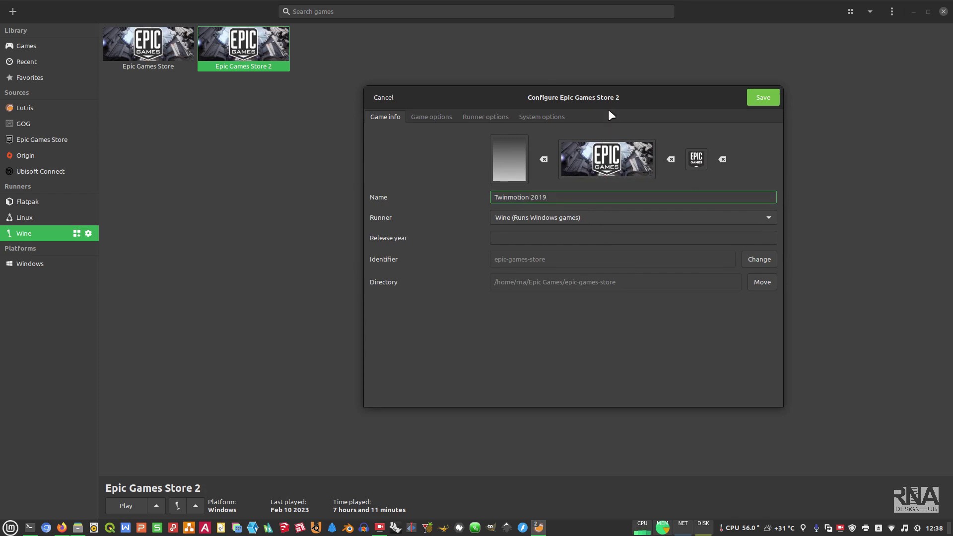
pyautogui.press('Return')
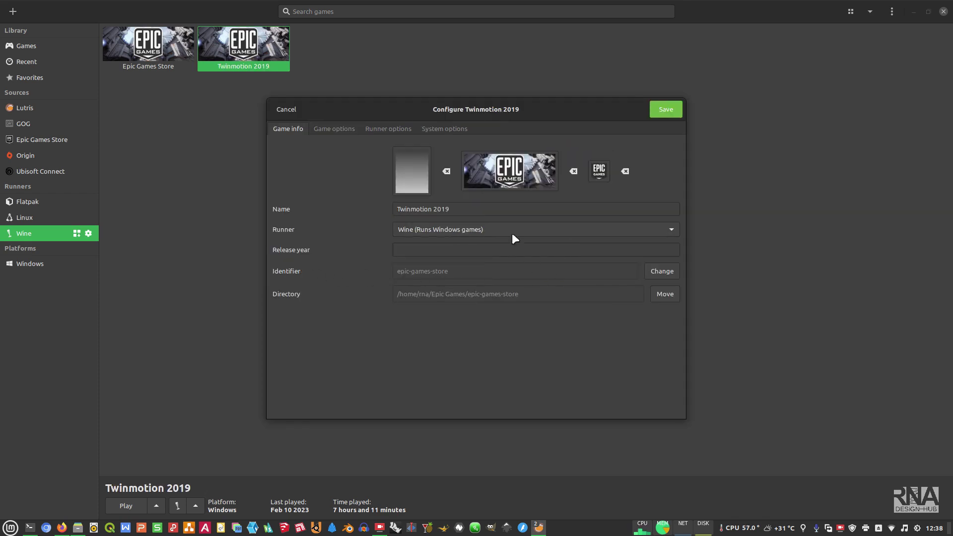
# - Set the identifier to twinmotion-2019 and apply the changes
pyautogui.moveTo(475, 101); pyautogui.dragTo(506, 150)
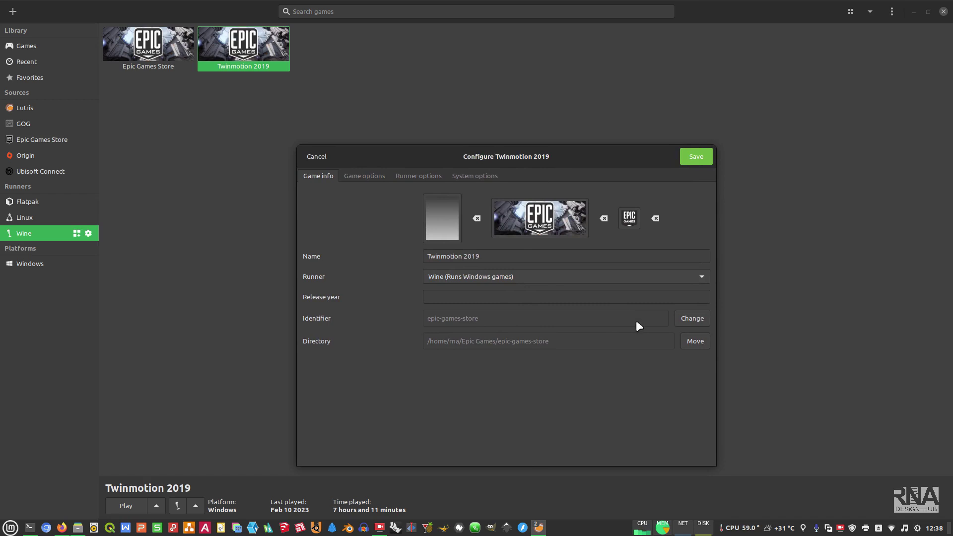
pyautogui.tripleClick(514, 323)
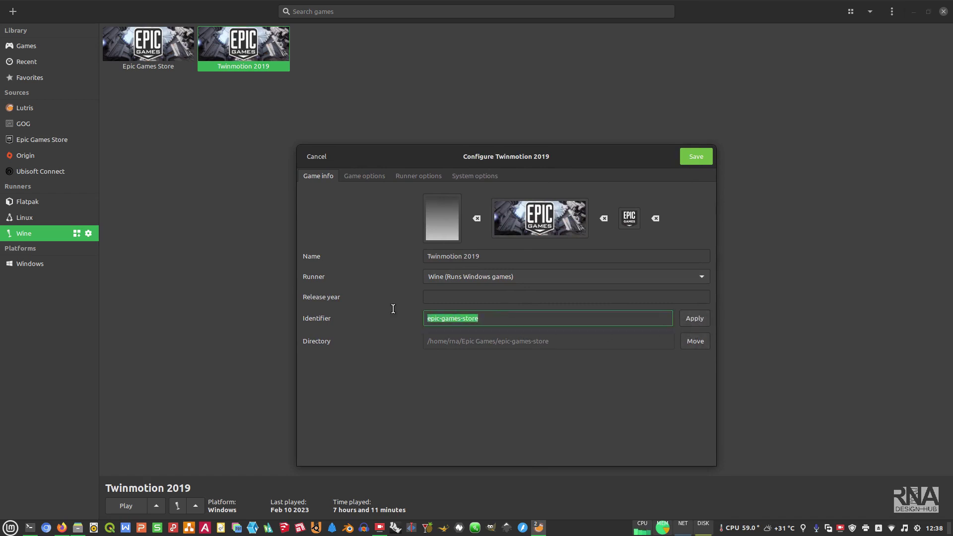
pyautogui.write('twinmotion-21')
pyautogui.press('BackSpace')
pyautogui.write('019')
pyautogui.click(692, 321)
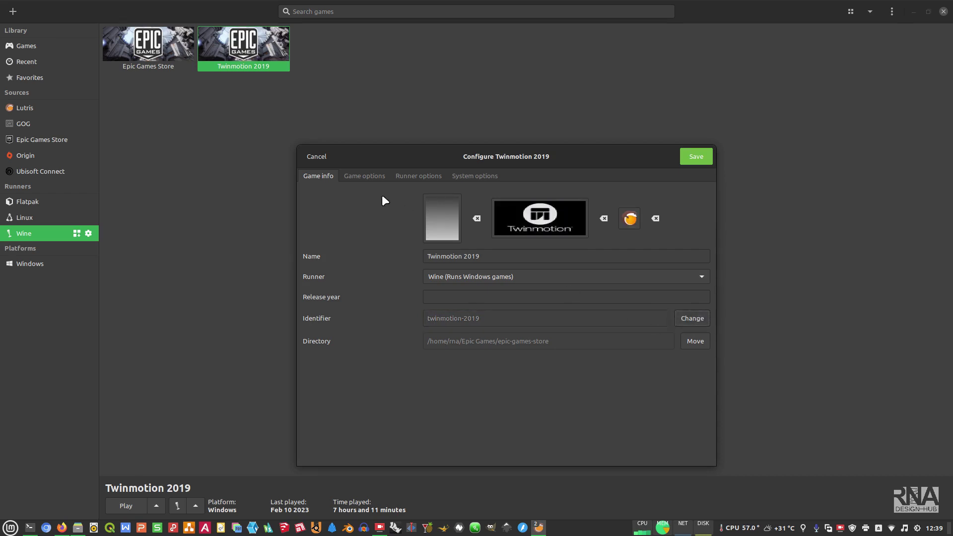
pyautogui.click(540, 229)
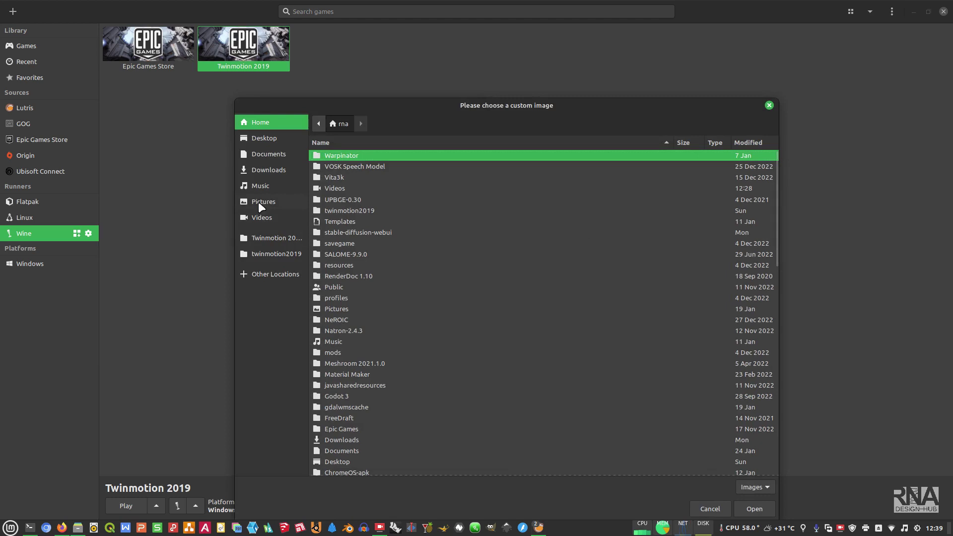
pyautogui.click(259, 203)
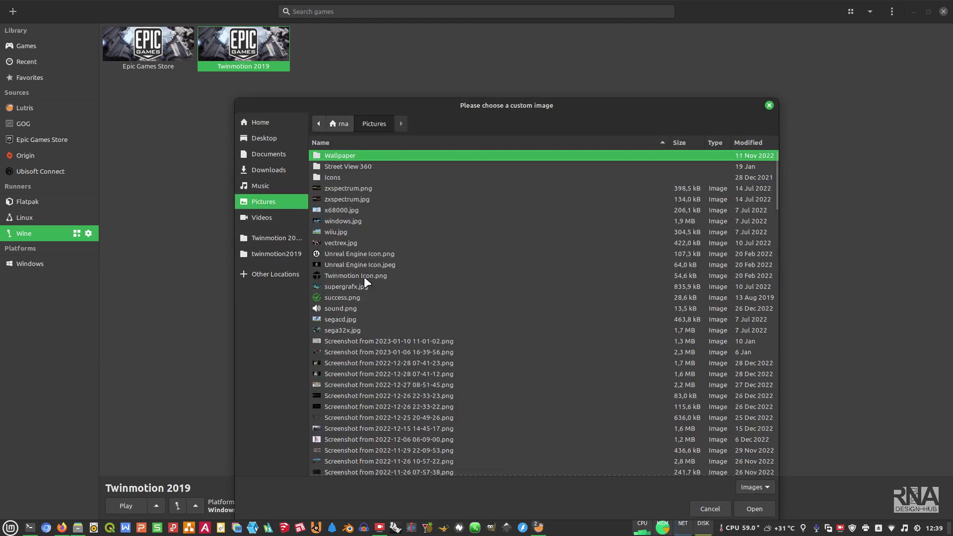
pyautogui.click(769, 105)
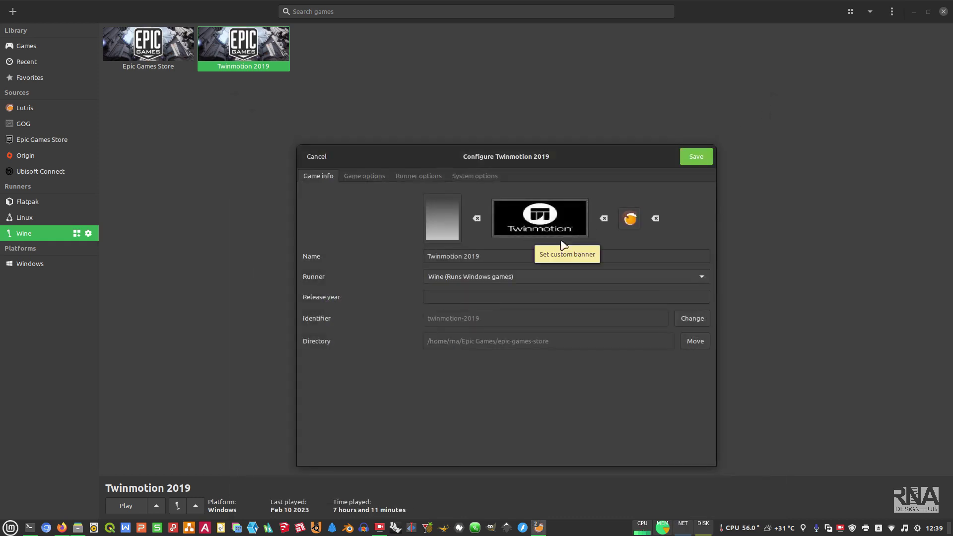
# - Set the Twinmotion 2019 executable to epic-games-store/drive_c/Program Files/Twinmotion 2019/Twinmotion.exe
pyautogui.click(358, 177)
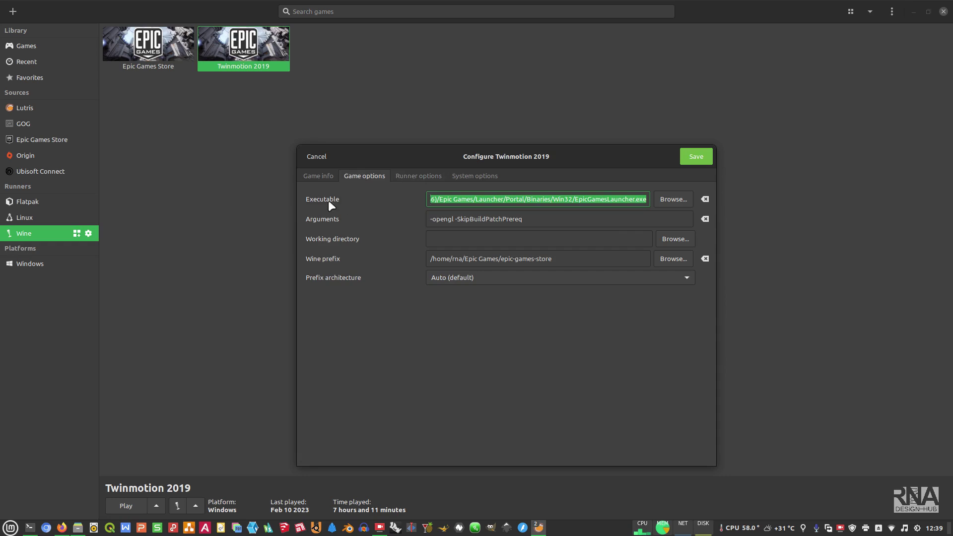
pyautogui.click(674, 199)
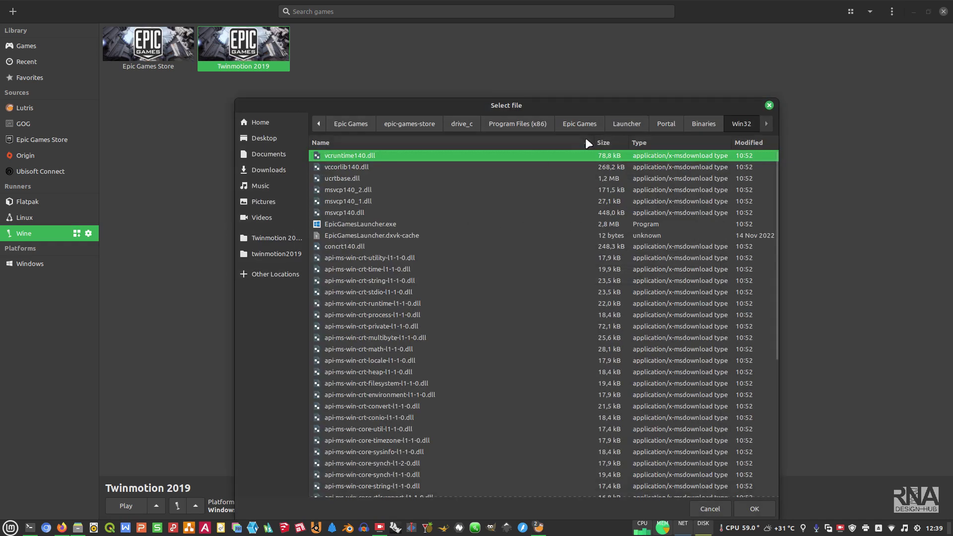
pyautogui.click(530, 124)
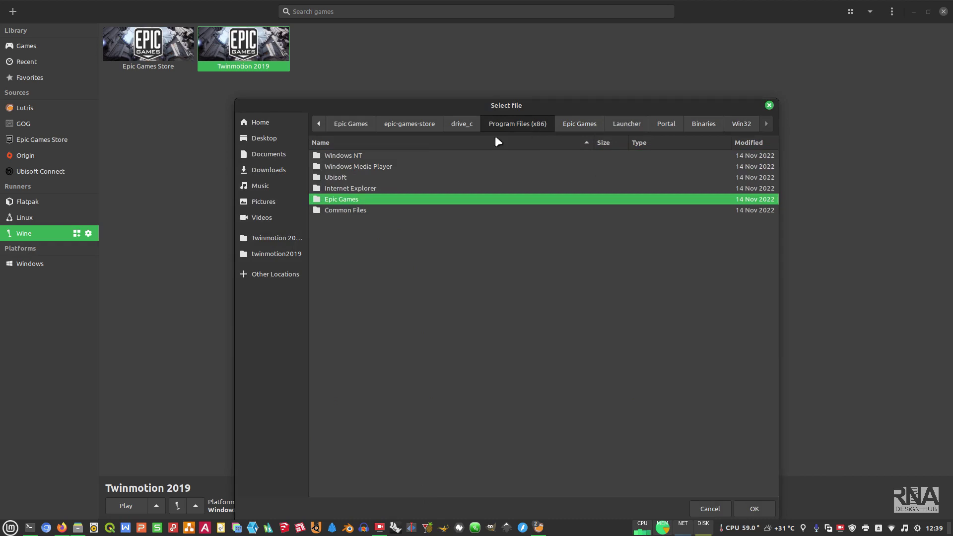
pyautogui.click(356, 124)
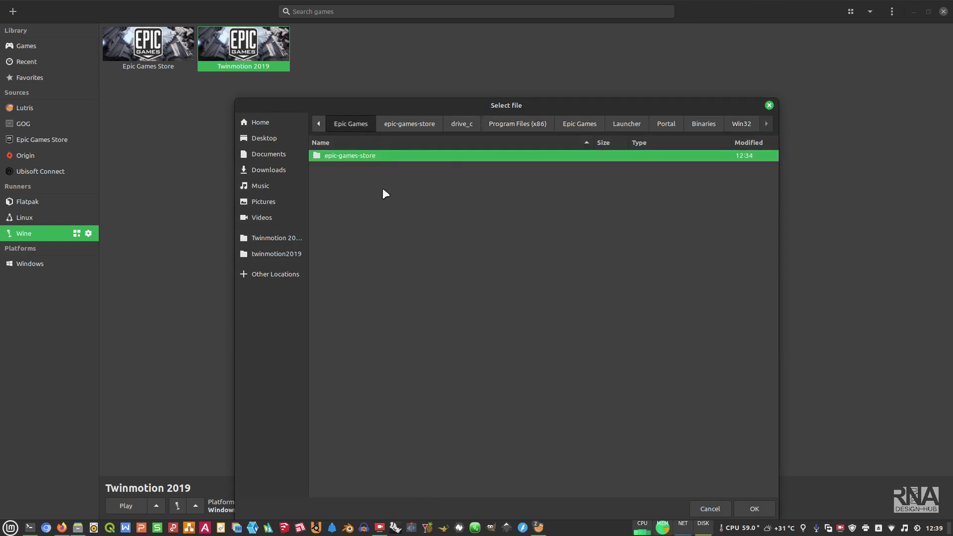
pyautogui.doubleClick(390, 157)
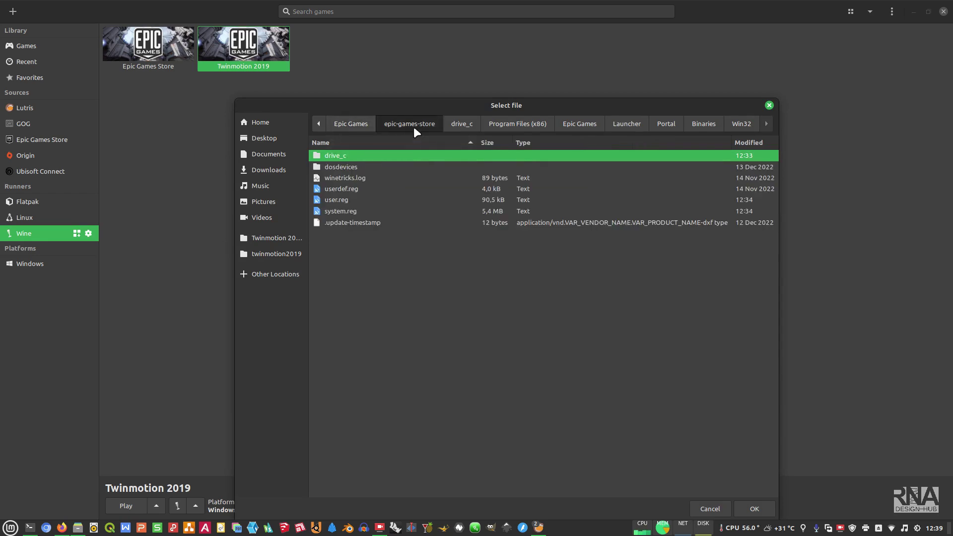
pyautogui.doubleClick(368, 157)
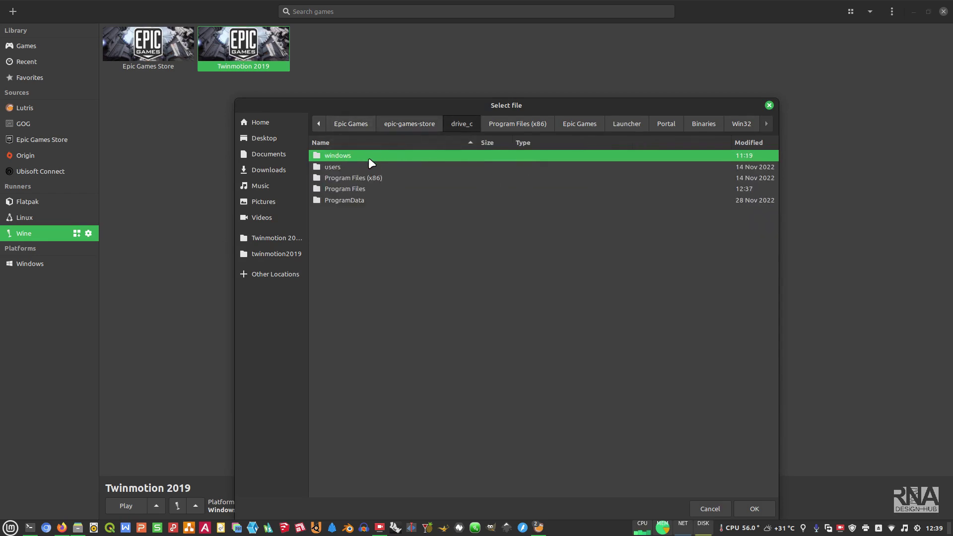
pyautogui.doubleClick(367, 189)
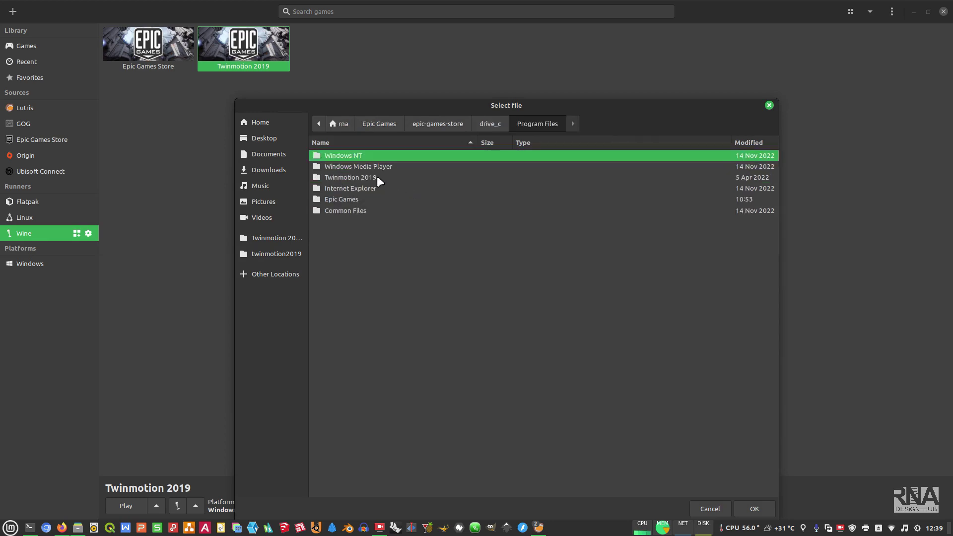
pyautogui.doubleClick(377, 177)
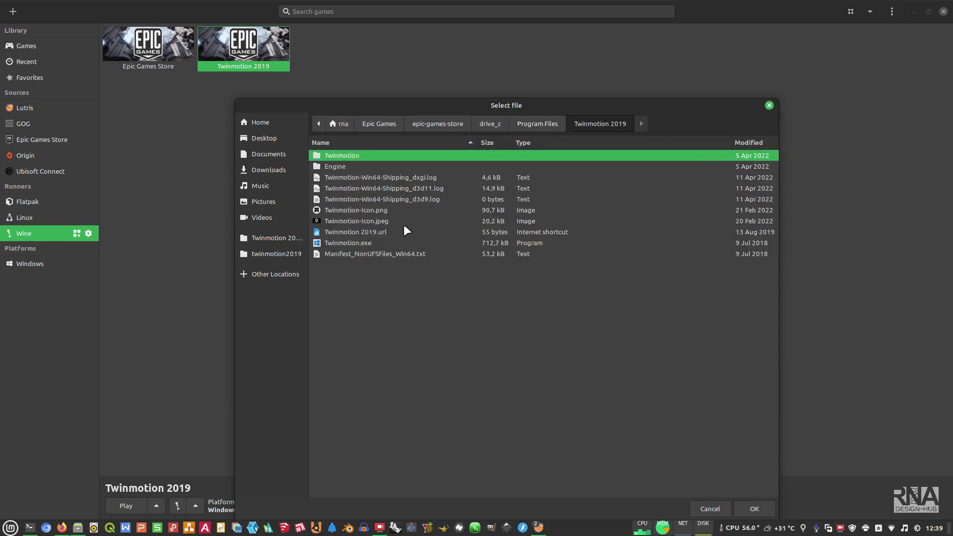
pyautogui.doubleClick(347, 243)
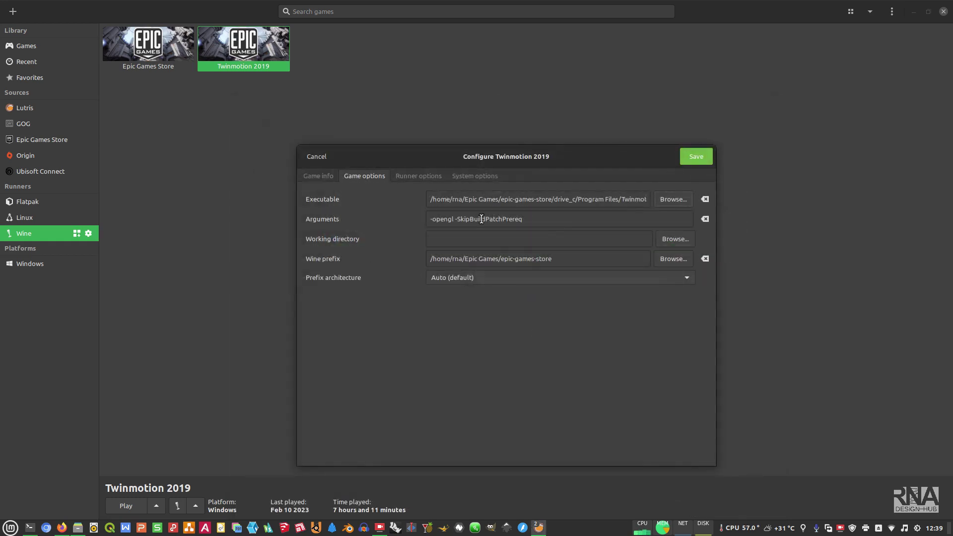
# - Remove -opengl from the arguments, leaving -SkipBuildPatchPrereq, and save the entry
pyautogui.moveTo(455, 219); pyautogui.dragTo(426, 217)
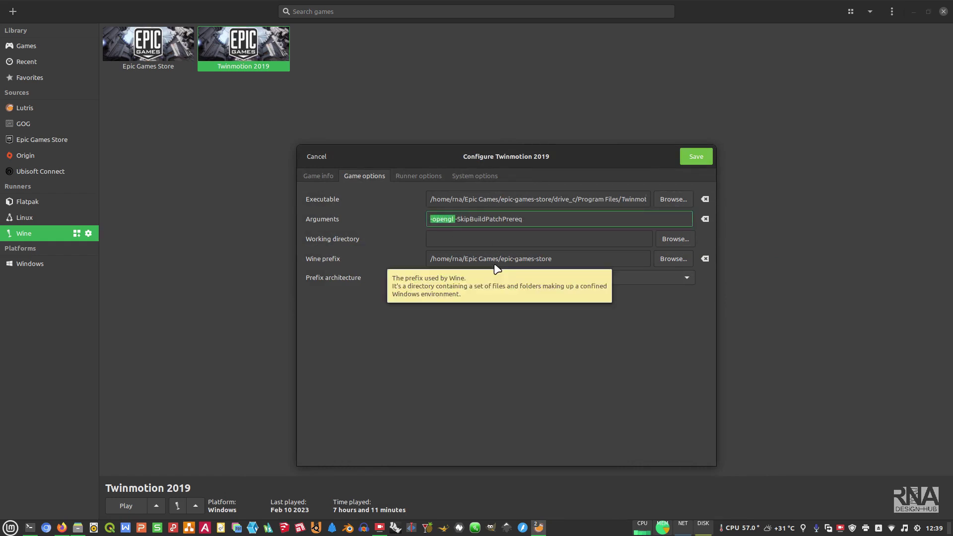
pyautogui.press('BackSpace')
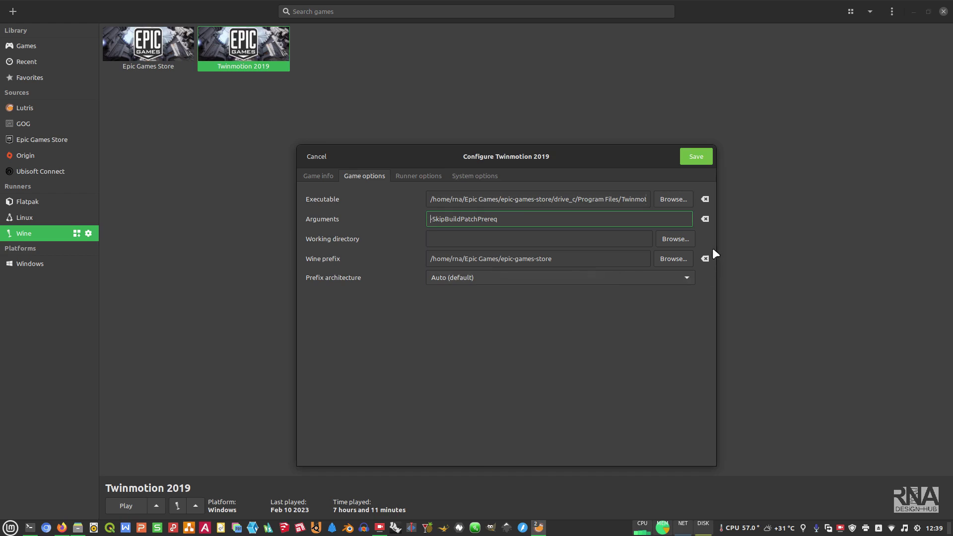
pyautogui.click(698, 160)
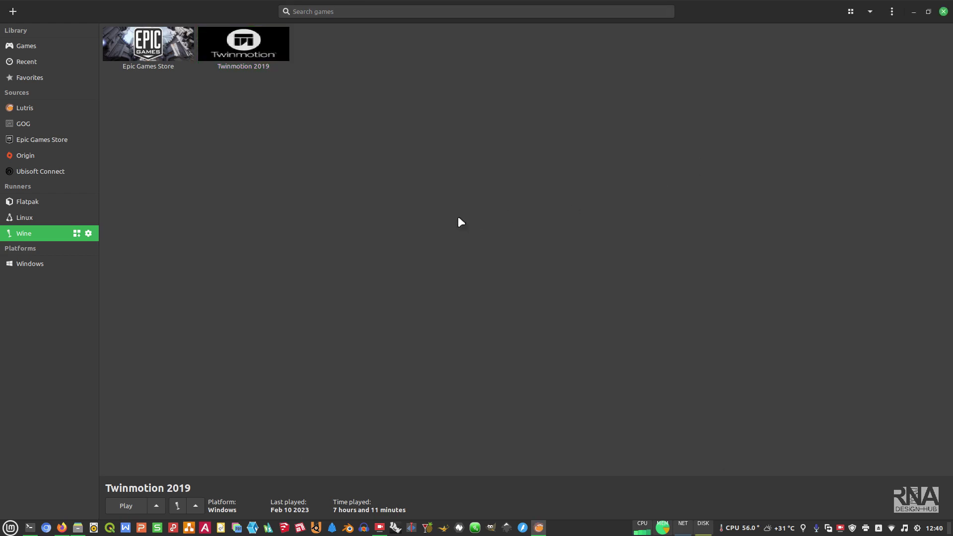
# - Launch Twinmotion 2019 from its tile in the Lutris library
pyautogui.doubleClick(258, 49)
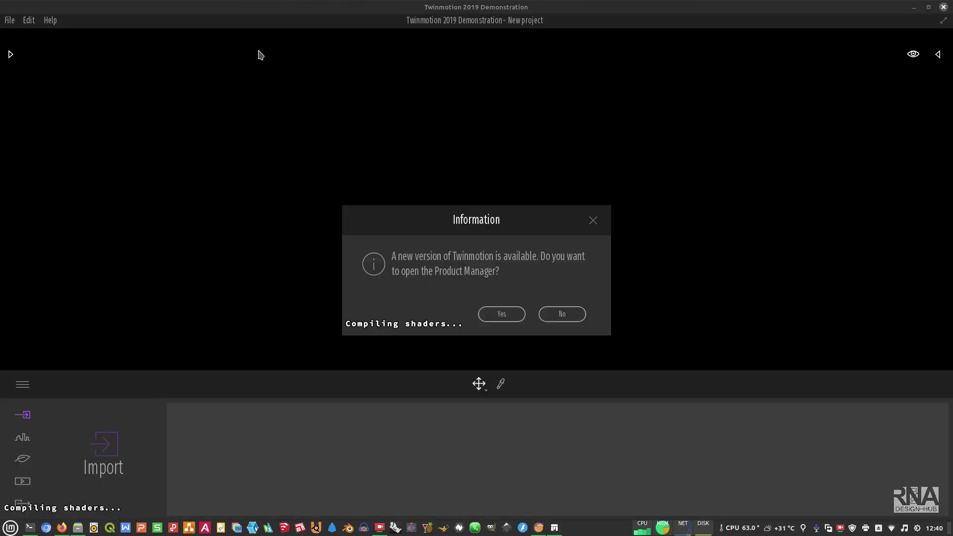
# - Decline the update and navigation prompts, then load the Materials room demo scene without saving
pyautogui.click(578, 316)
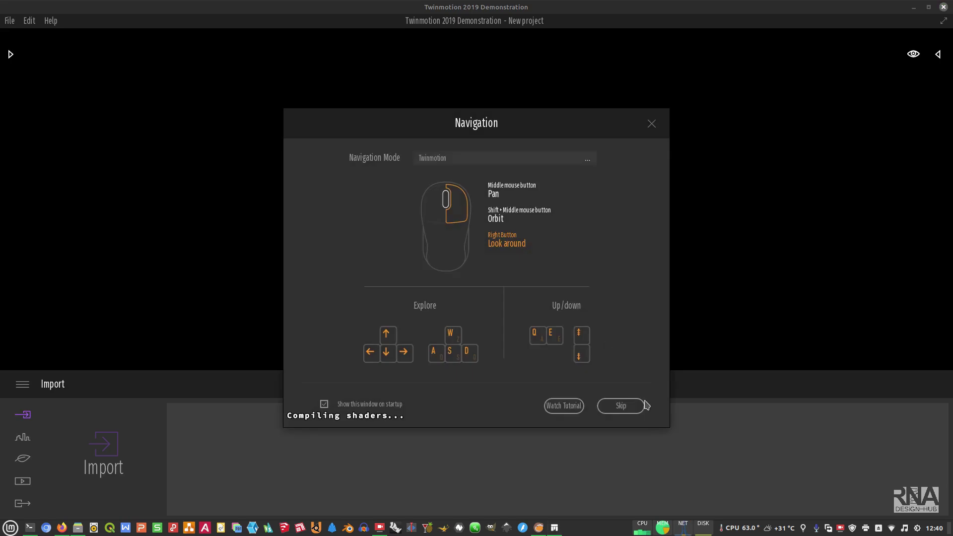
pyautogui.click(621, 406)
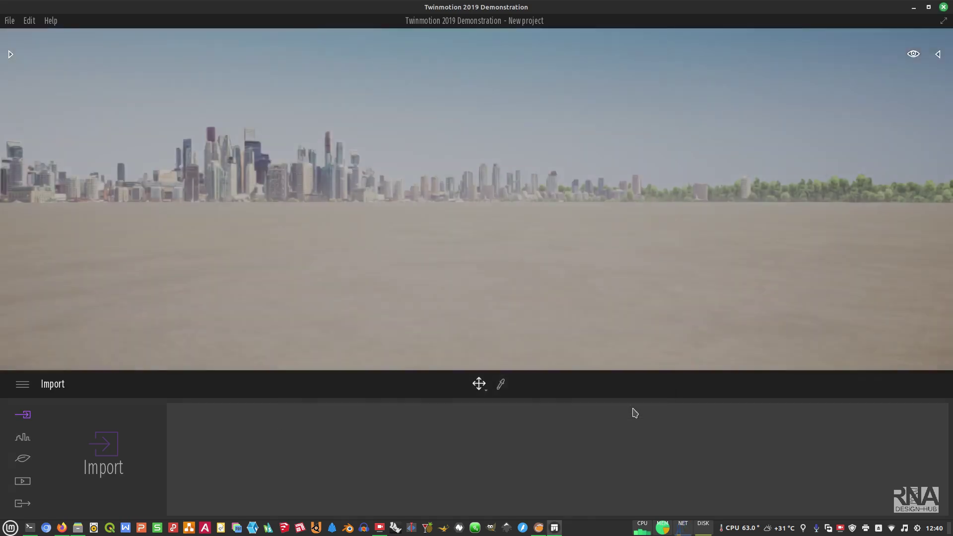
pyautogui.scroll(3, 586, 147)
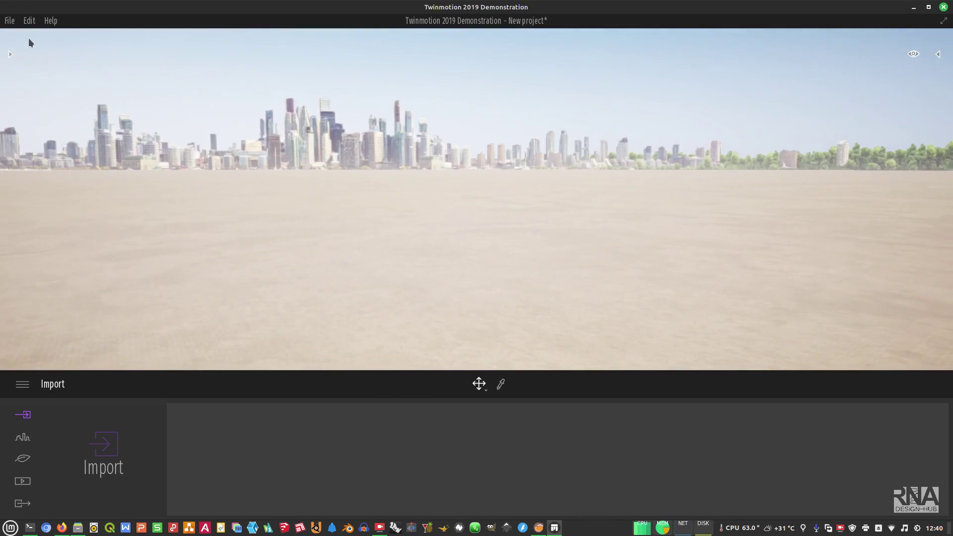
pyautogui.click(10, 21)
pyautogui.moveTo(29, 88)
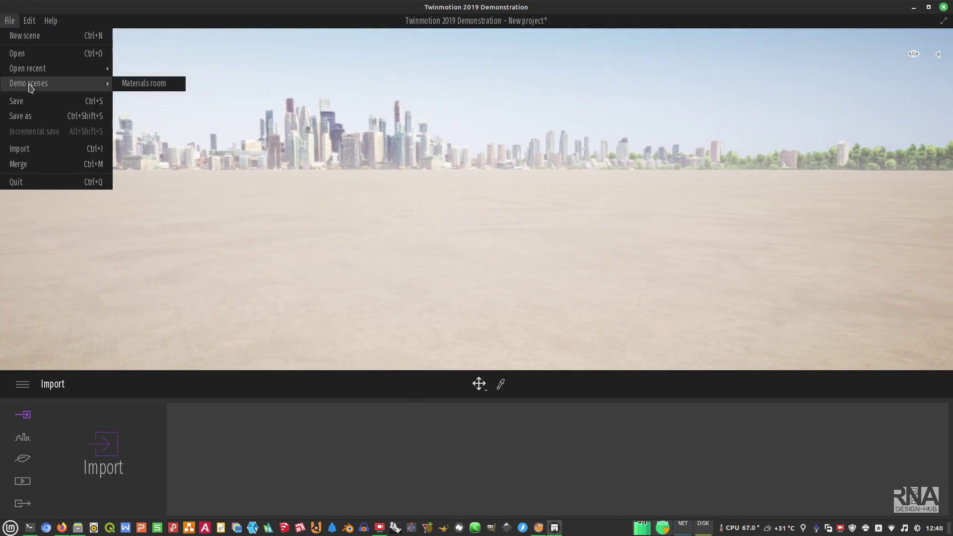
pyautogui.click(139, 84)
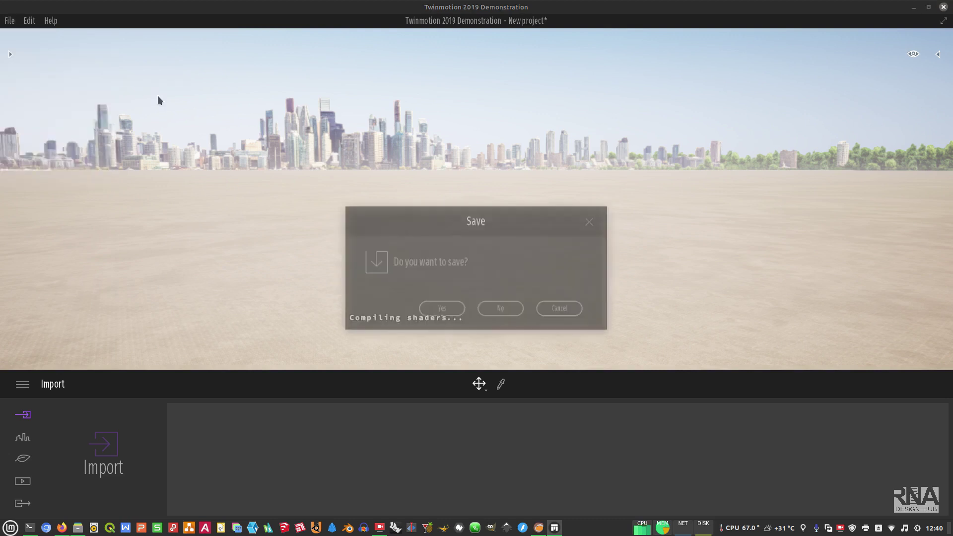
pyautogui.click(501, 308)
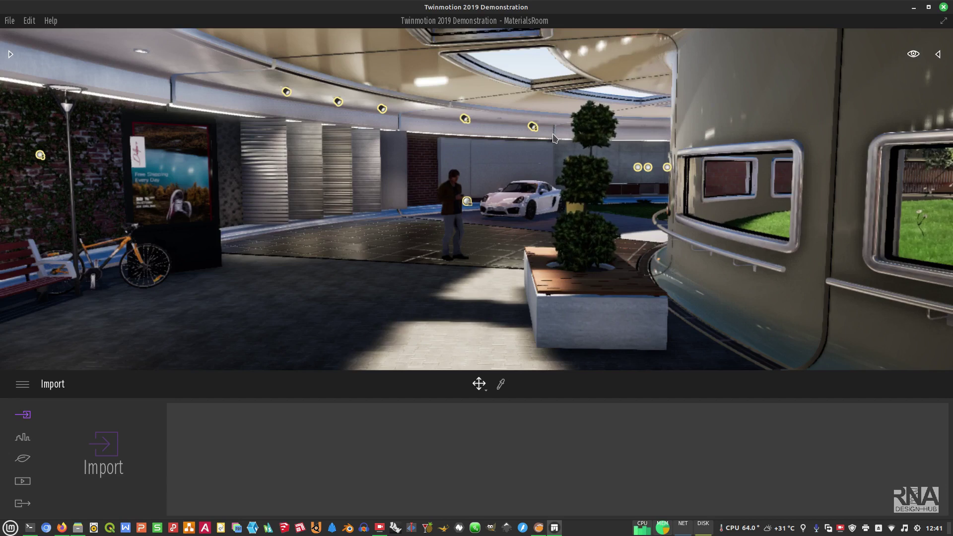
# - Turn the camera through the room to face the reception counter with the drones
pyautogui.moveTo(554, 138); pyautogui.dragTo(563, 138)
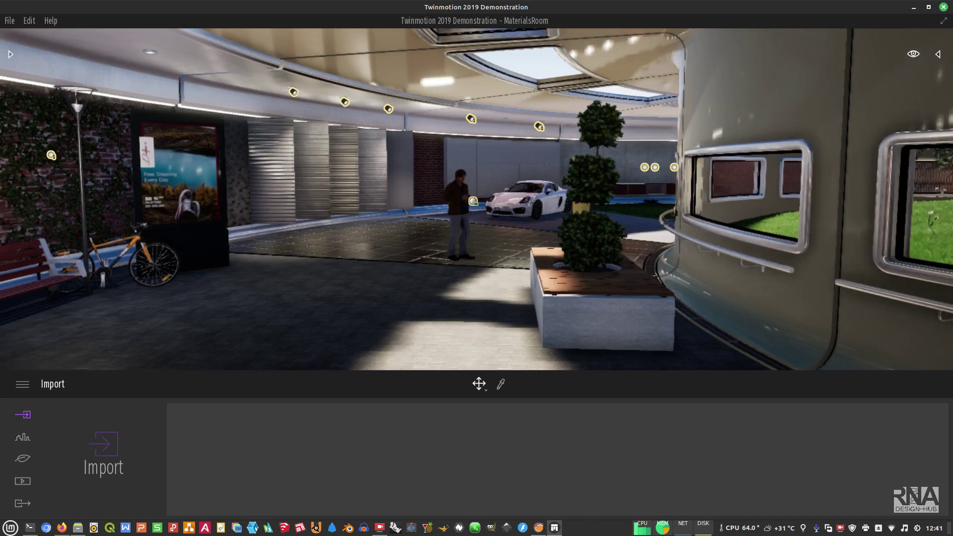
pyautogui.press('Left')
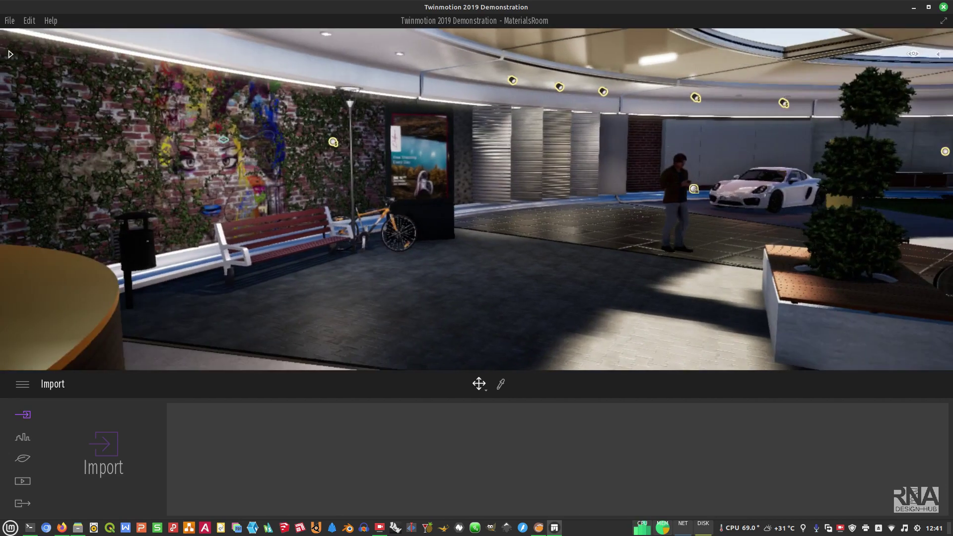
pyautogui.moveTo(477, 224); pyautogui.dragTo(389, 224)
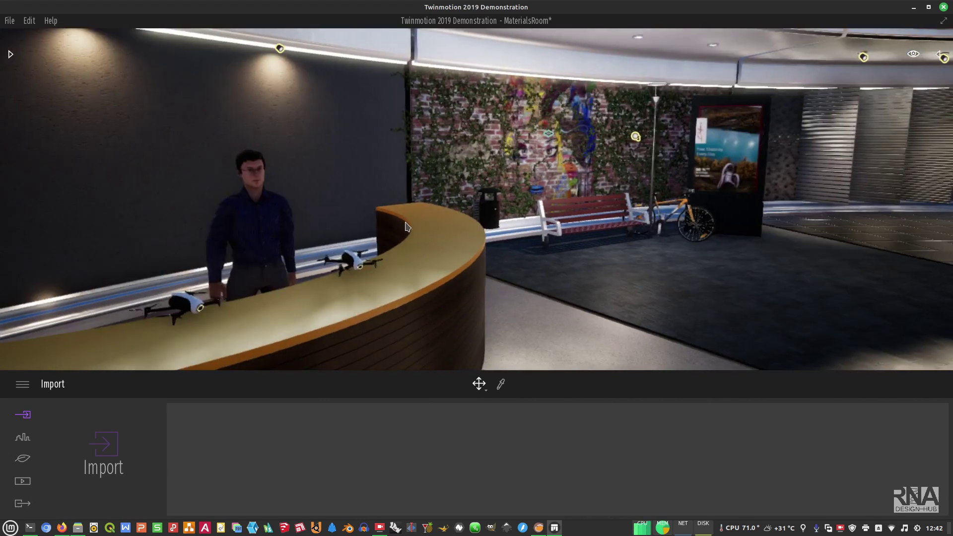
# - Apply the Low quality preset in the Quality preferences
pyautogui.click(33, 26)
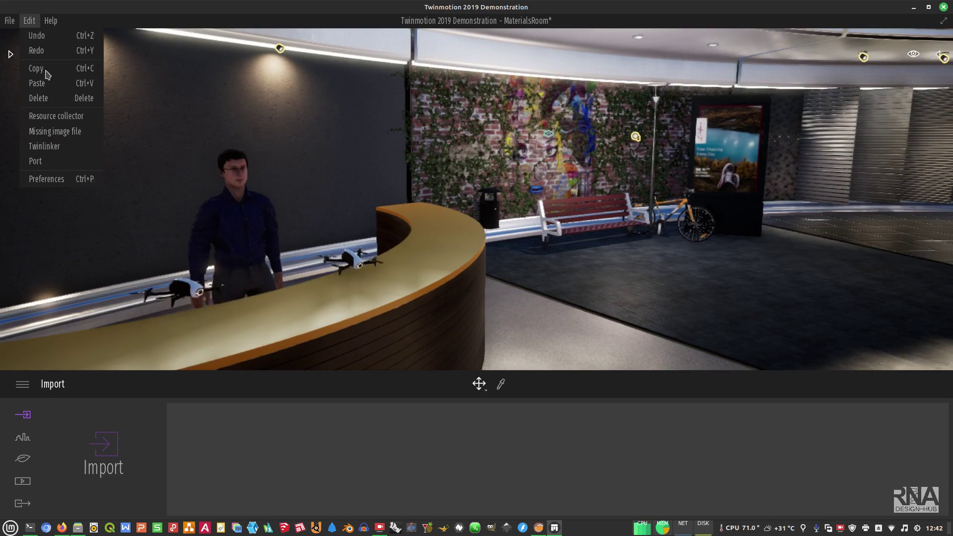
pyautogui.click(46, 179)
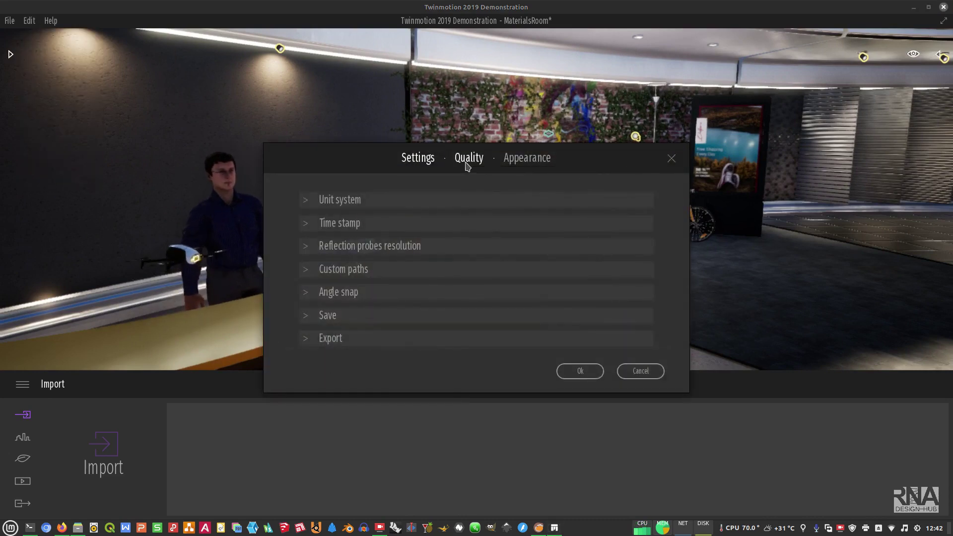
pyautogui.click(467, 159)
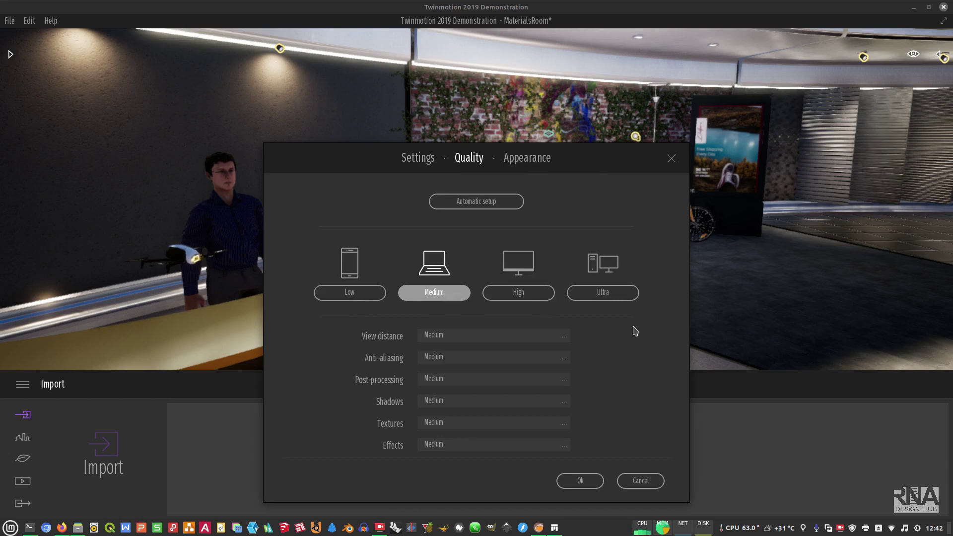
pyautogui.click(368, 295)
pyautogui.click(437, 293)
pyautogui.click(365, 297)
pyautogui.click(600, 480)
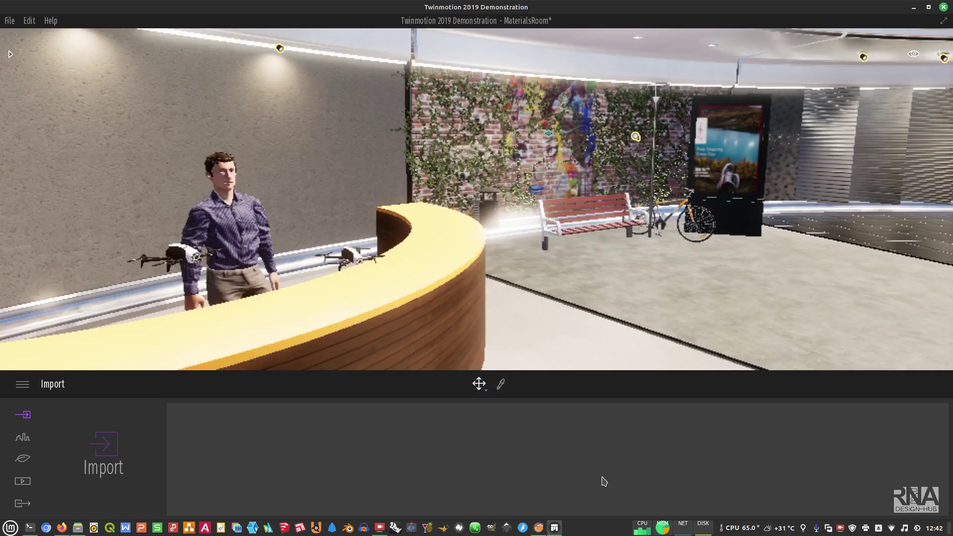
# - Raise View distance, Shadows and Textures to Medium in the Quality preferences
pyautogui.moveTo(611, 269); pyautogui.dragTo(498, 266)
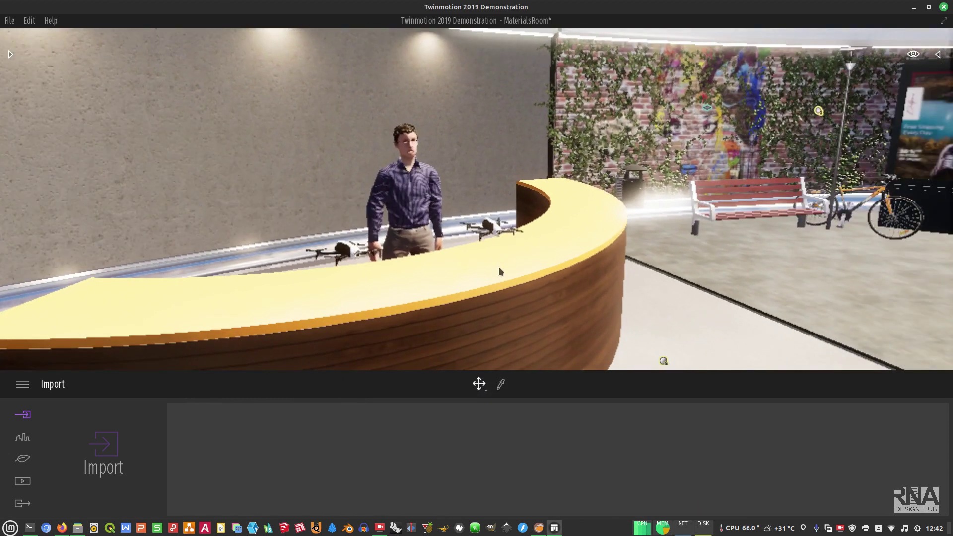
pyautogui.click(30, 21)
pyautogui.click(61, 179)
pyautogui.click(466, 173)
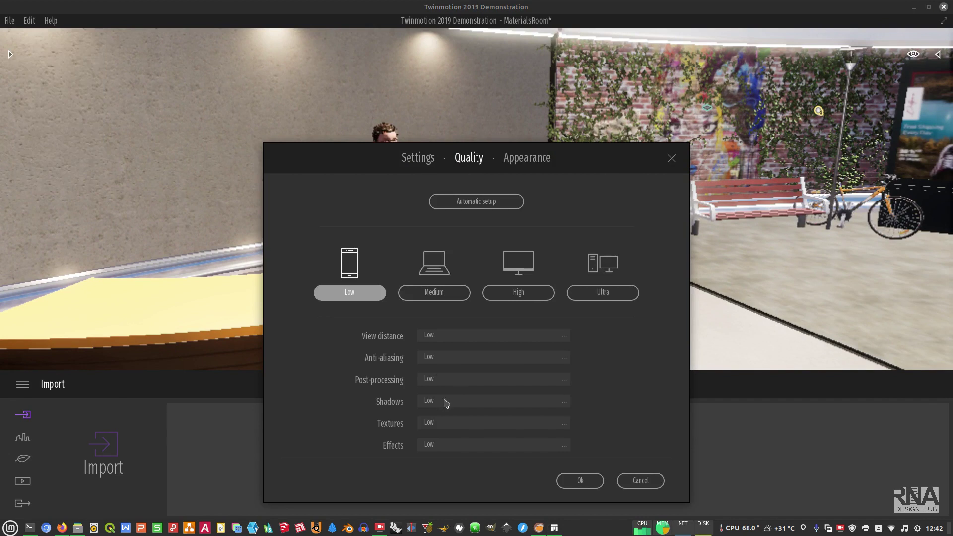
pyautogui.click(455, 338)
pyautogui.click(493, 369)
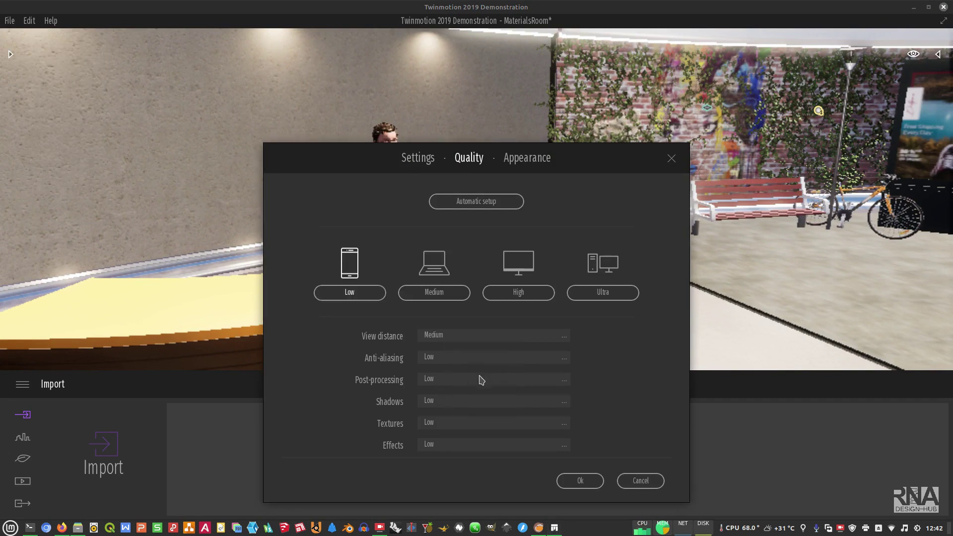
pyautogui.click(470, 401)
pyautogui.click(489, 437)
pyautogui.click(469, 423)
pyautogui.click(493, 456)
pyautogui.click(592, 481)
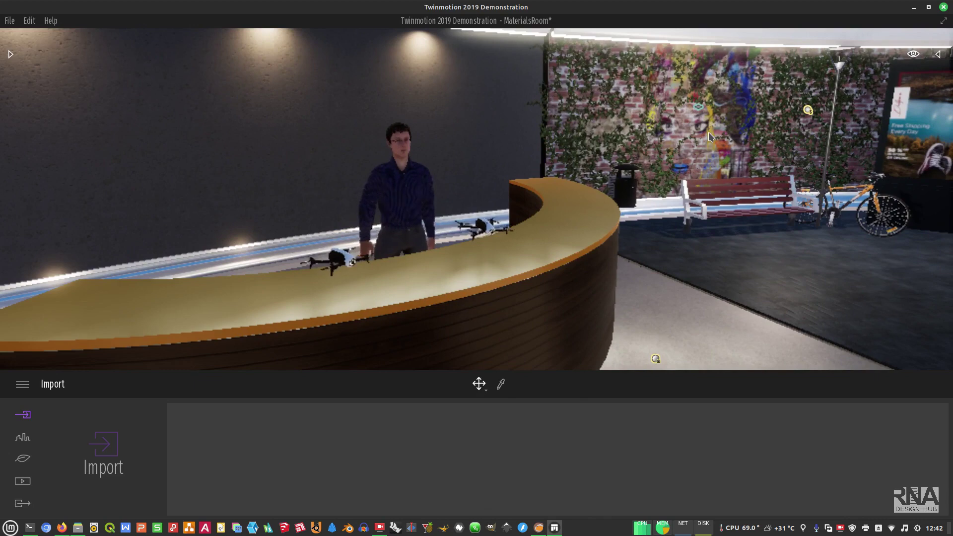
# - Capture the current room view as still image Image 01 and open its settings and export options
pyautogui.moveTo(710, 136); pyautogui.dragTo(542, 281)
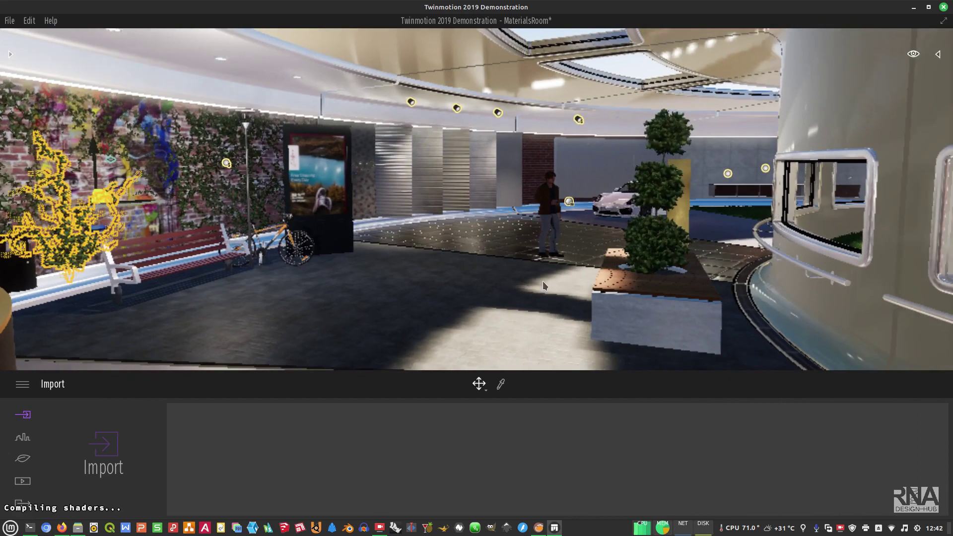
pyautogui.scroll(3, 542, 280)
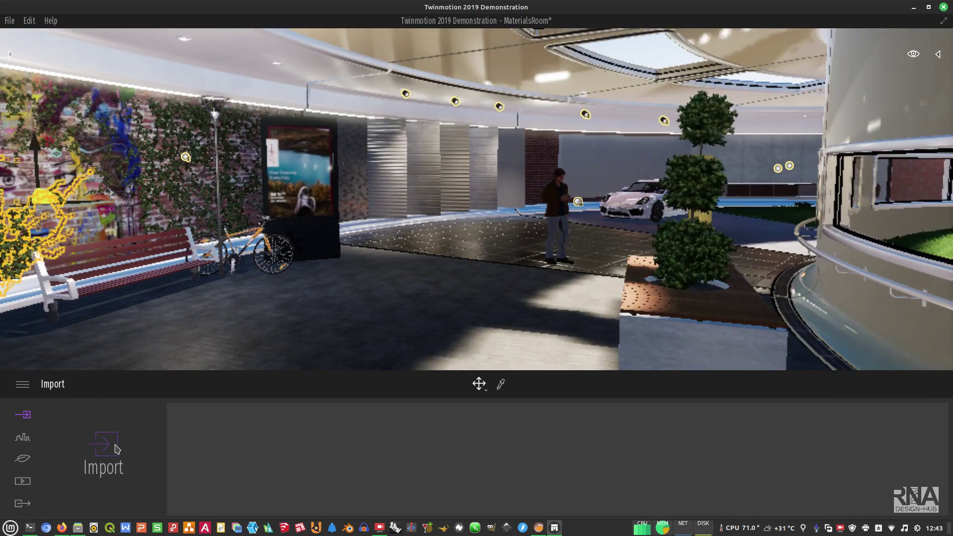
pyautogui.click(23, 462)
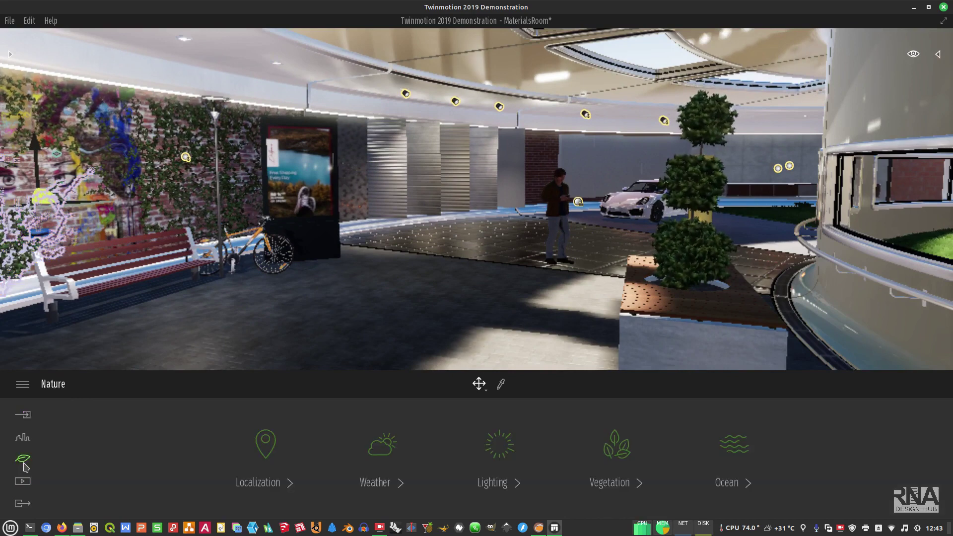
pyautogui.click(22, 481)
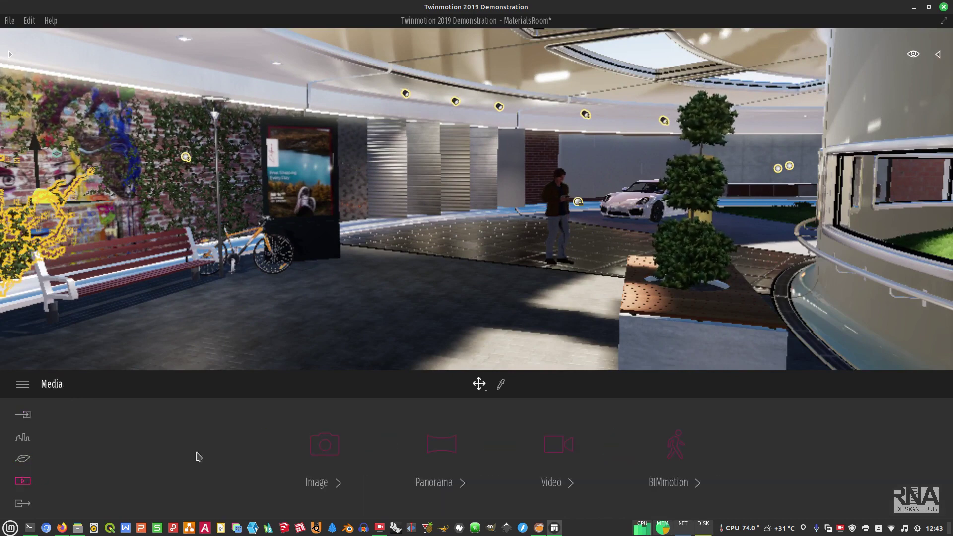
pyautogui.click(322, 448)
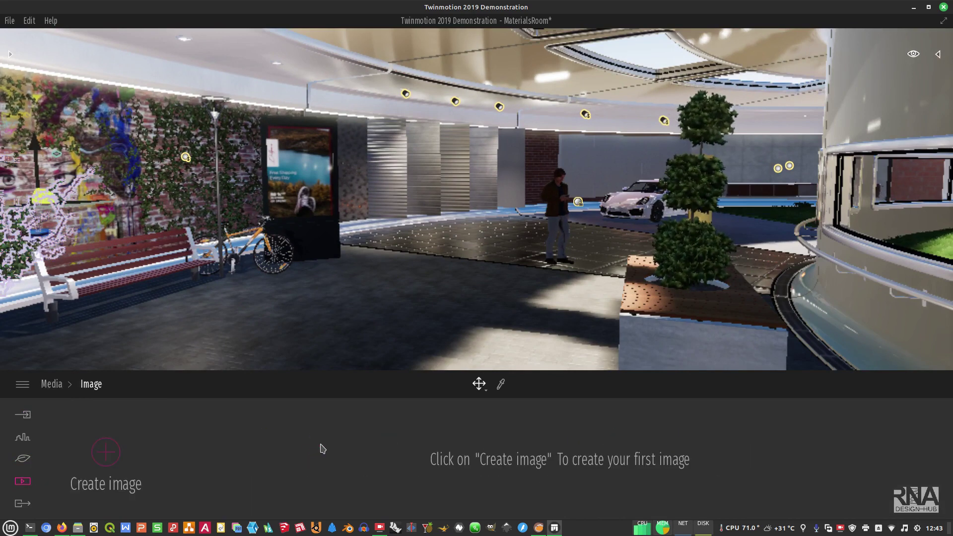
pyautogui.click(102, 451)
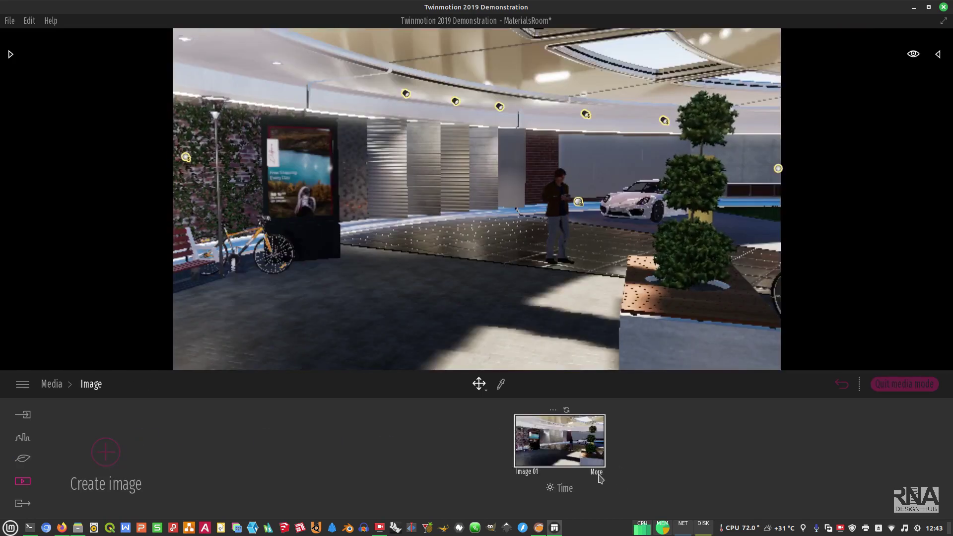
pyautogui.click(597, 473)
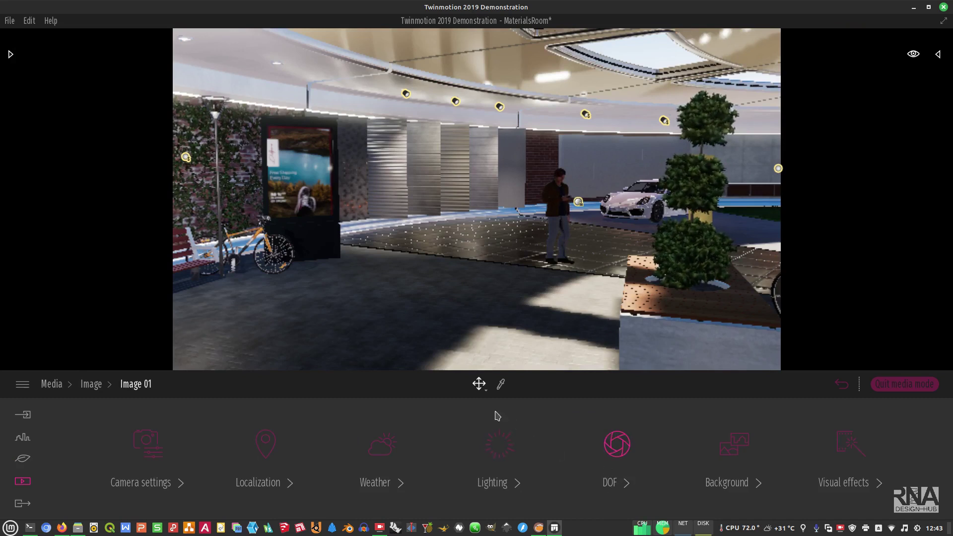
pyautogui.click(21, 503)
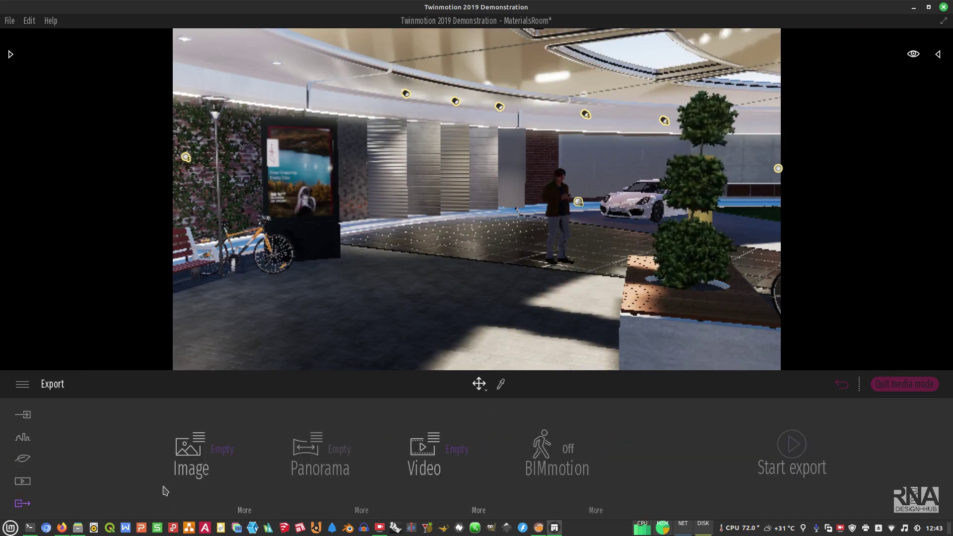
# - Select Image 01 for export and save it to the Documents/Twinmotion2019 folder
pyautogui.click(191, 447)
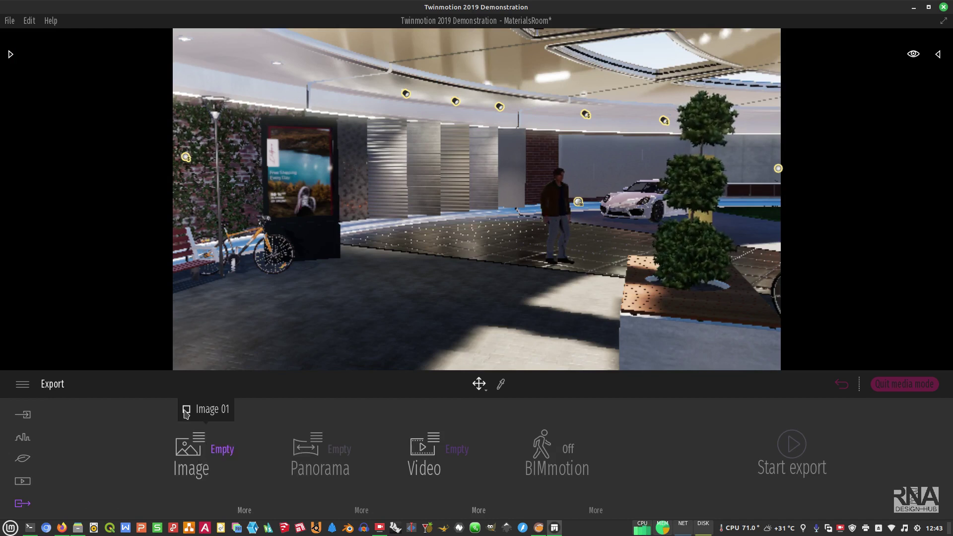
pyautogui.click(217, 414)
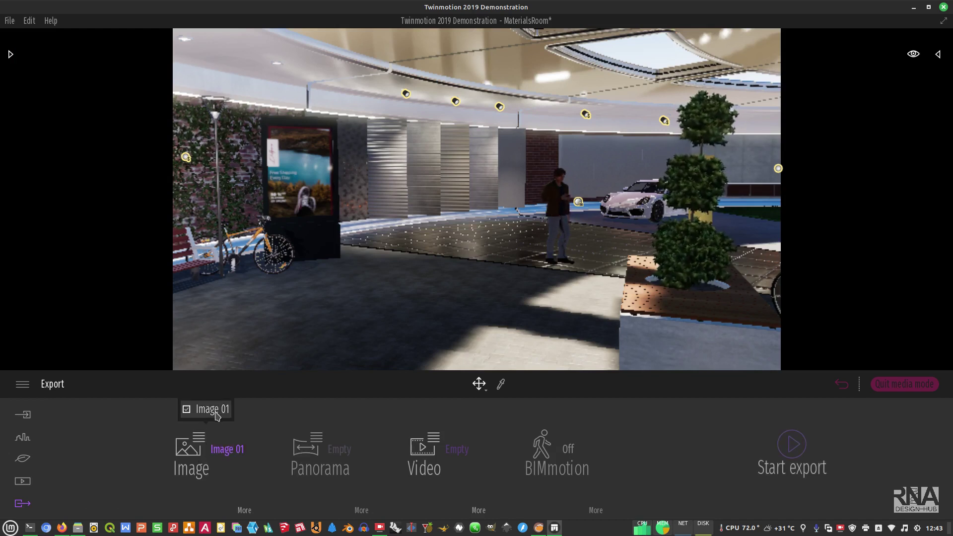
pyautogui.click(793, 446)
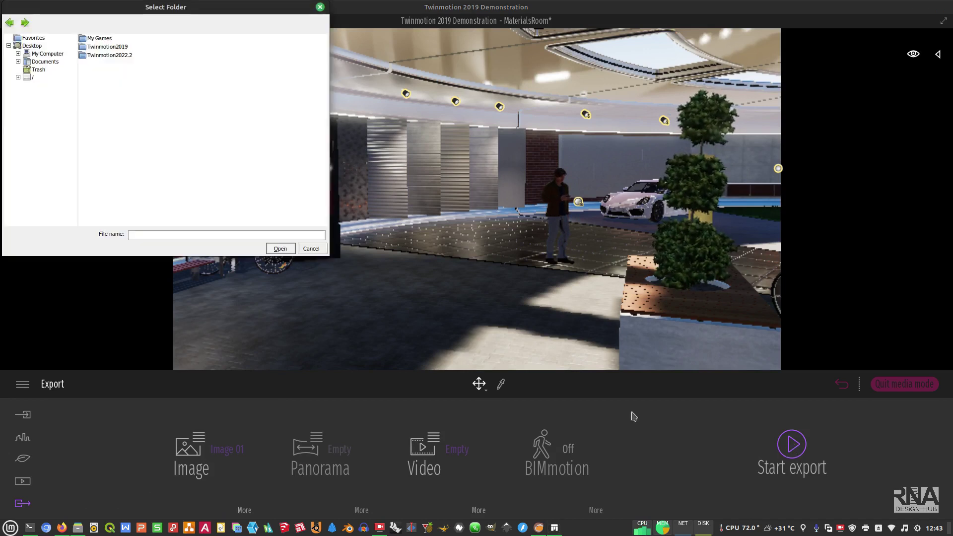
pyautogui.click(34, 78)
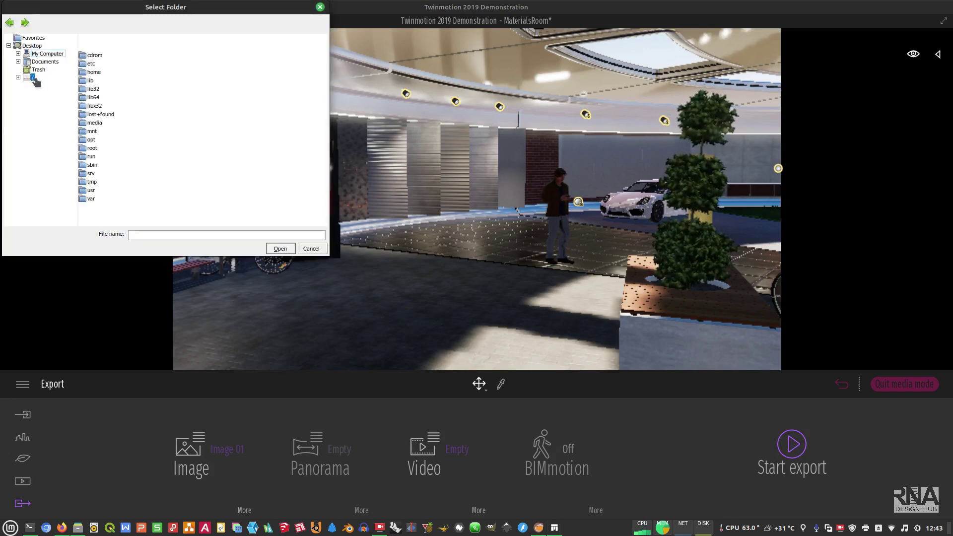
pyautogui.doubleClick(93, 72)
pyautogui.doubleClick(92, 40)
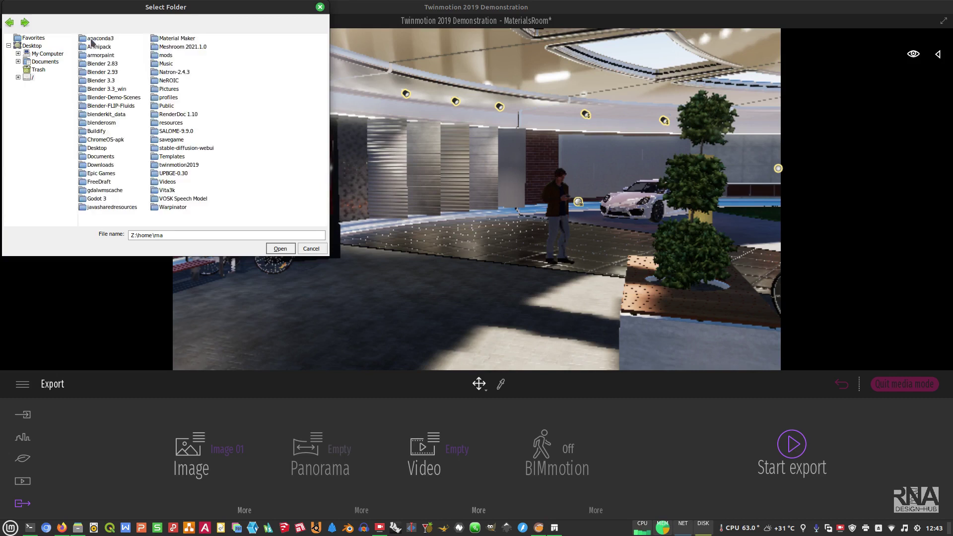
pyautogui.doubleClick(102, 158)
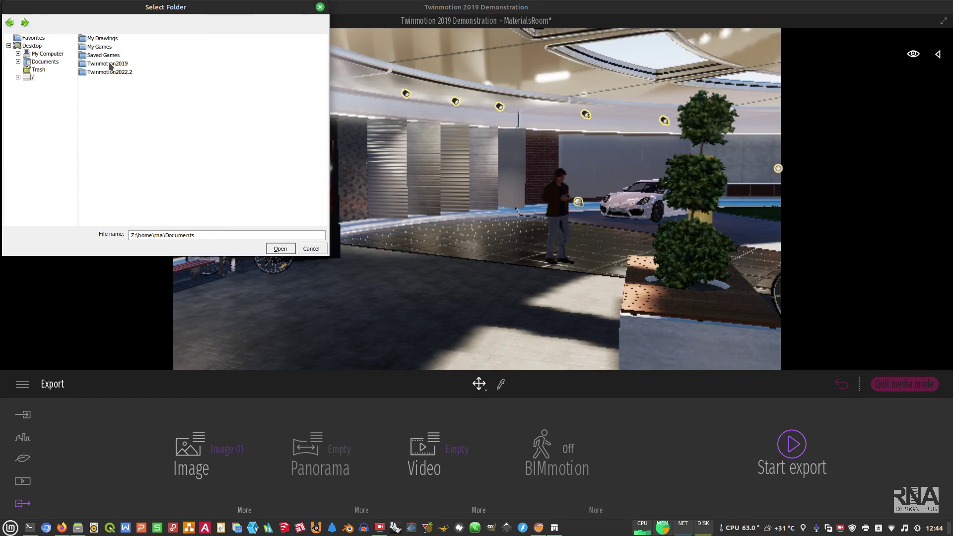
pyautogui.doubleClick(110, 65)
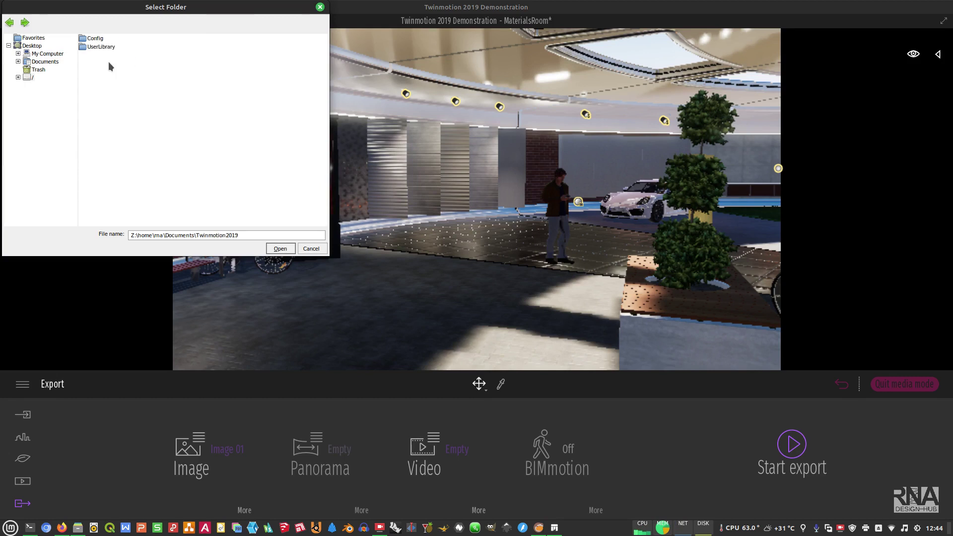
pyautogui.click(281, 249)
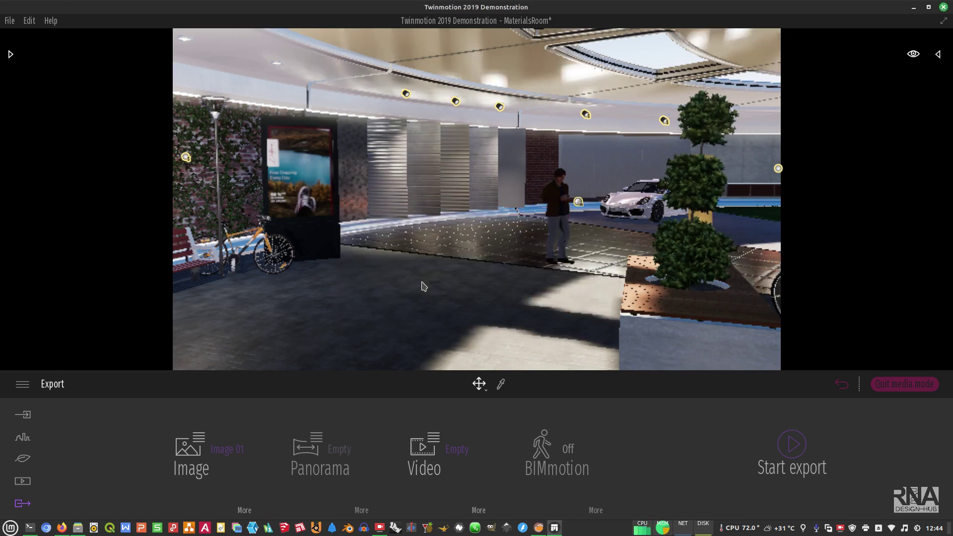
# - Once the Image 01 export completes, switch to the Files window
pyautogui.click(78, 527)
# - View Image 01_000.png from Documents/Twinmotion2019, then begin closing Twinmotion
pyautogui.click(55, 96)
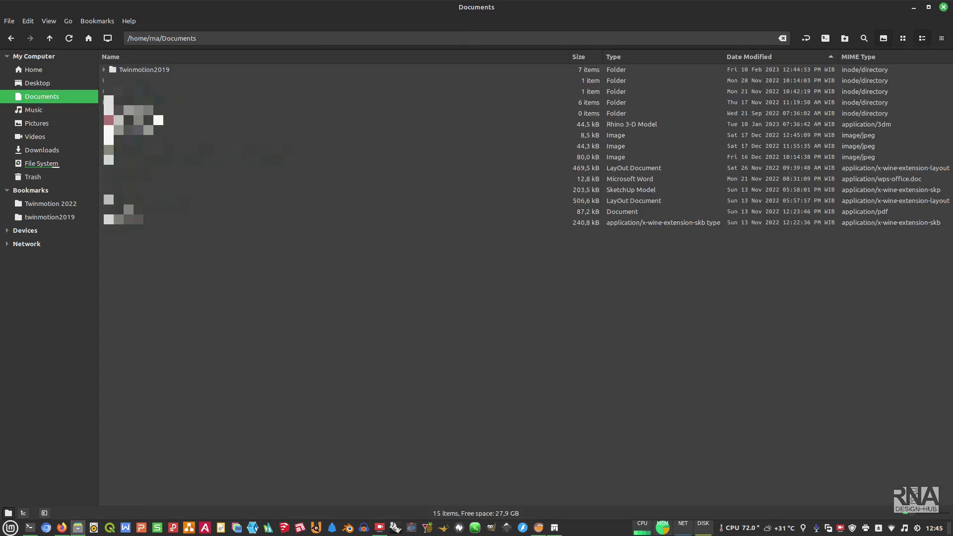
pyautogui.click(146, 72)
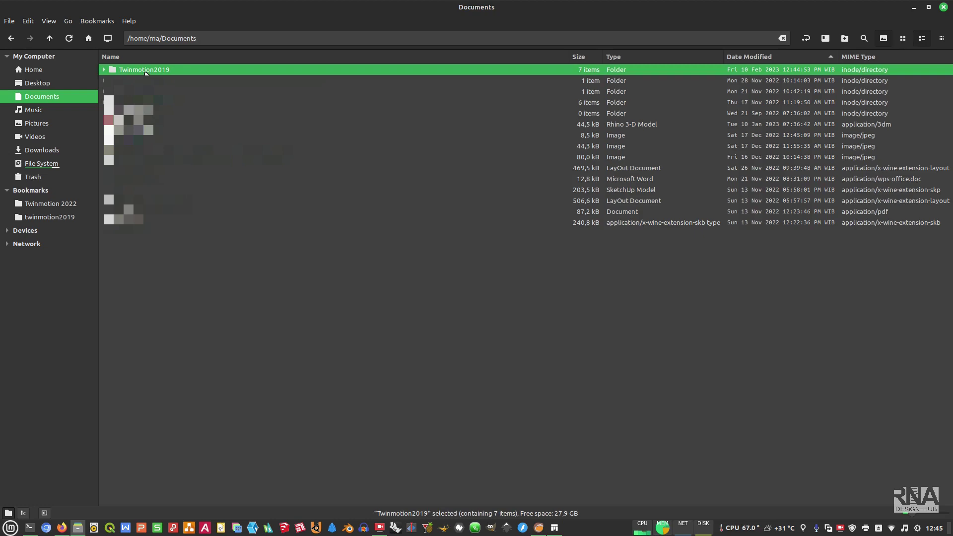
pyautogui.doubleClick(146, 73)
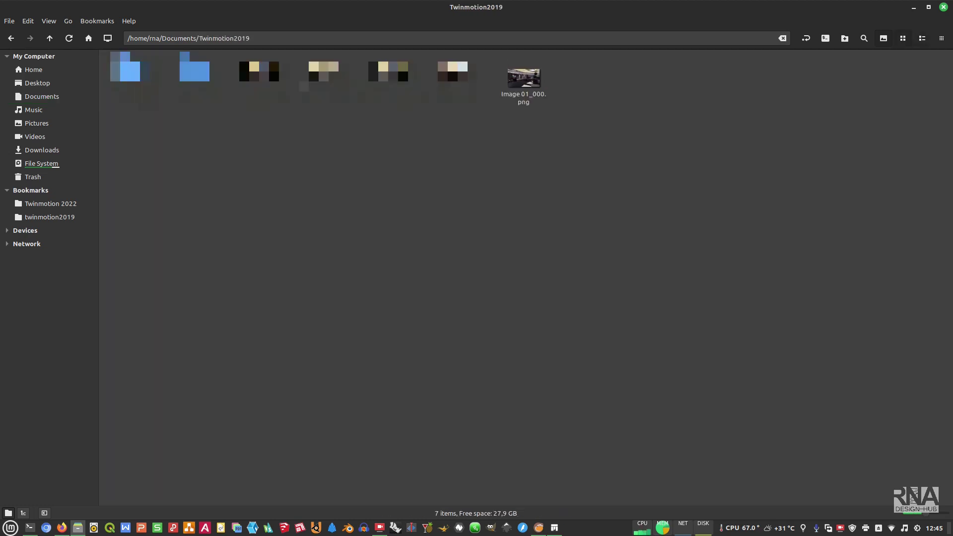
pyautogui.click(523, 84)
pyautogui.doubleClick(523, 84)
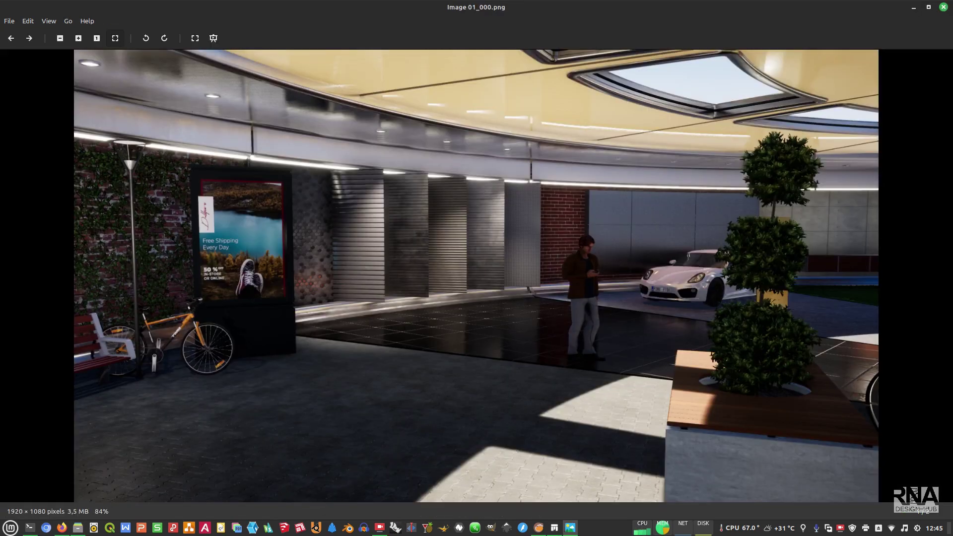
pyautogui.click(553, 530)
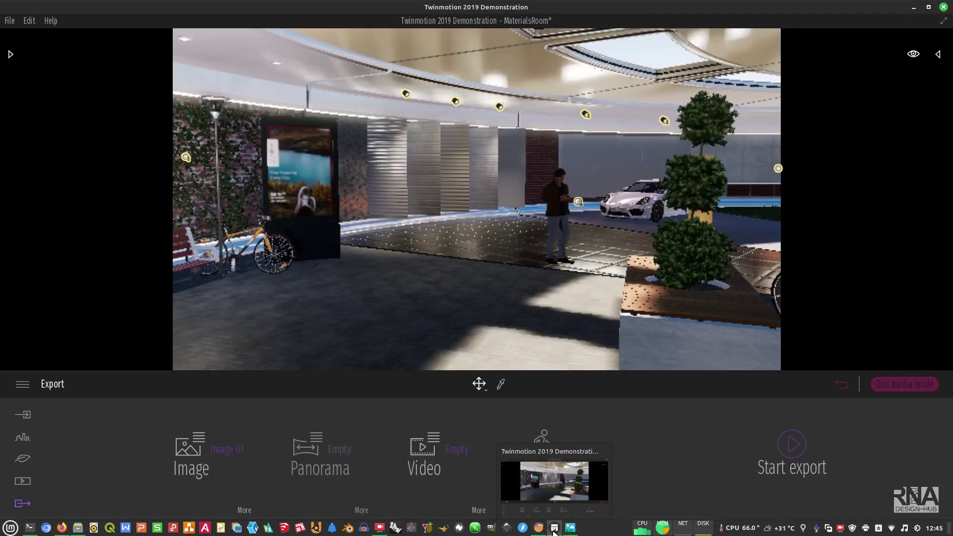
pyautogui.click(943, 7)
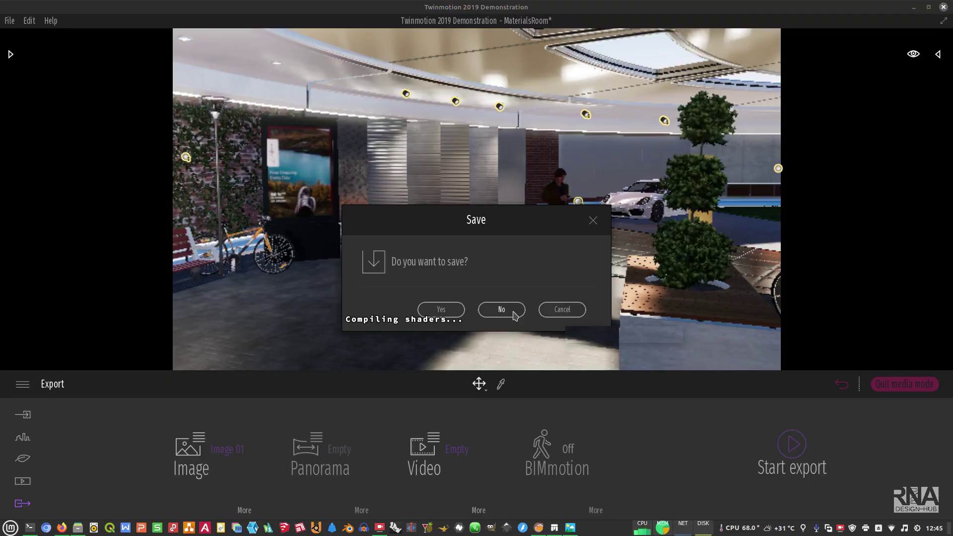
# - Quit Twinmotion without saving and open Nemo on the home folder
pyautogui.click(512, 310)
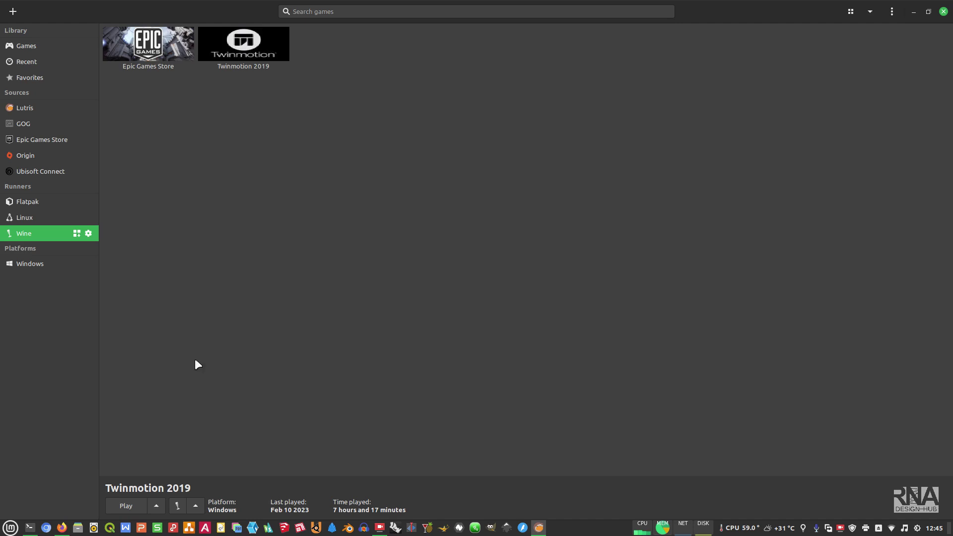
pyautogui.click(77, 527)
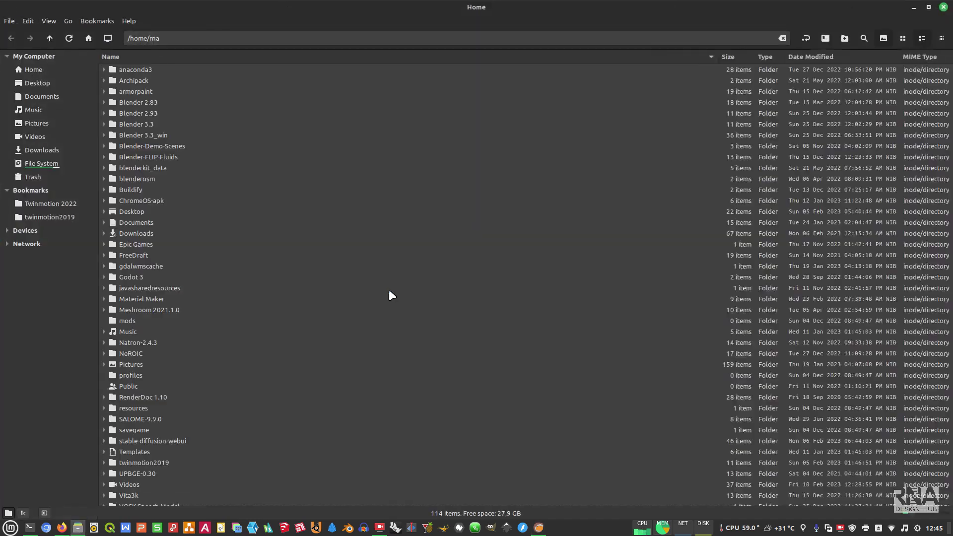
# - Copy the Twinmotion 2022 folder from the WIN11 drive
pyautogui.click(44, 215)
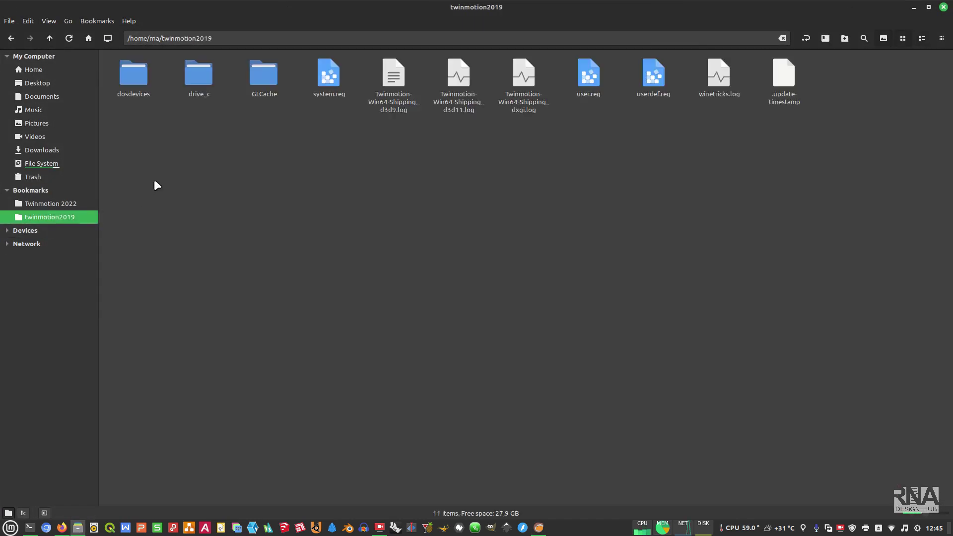
pyautogui.click(59, 203)
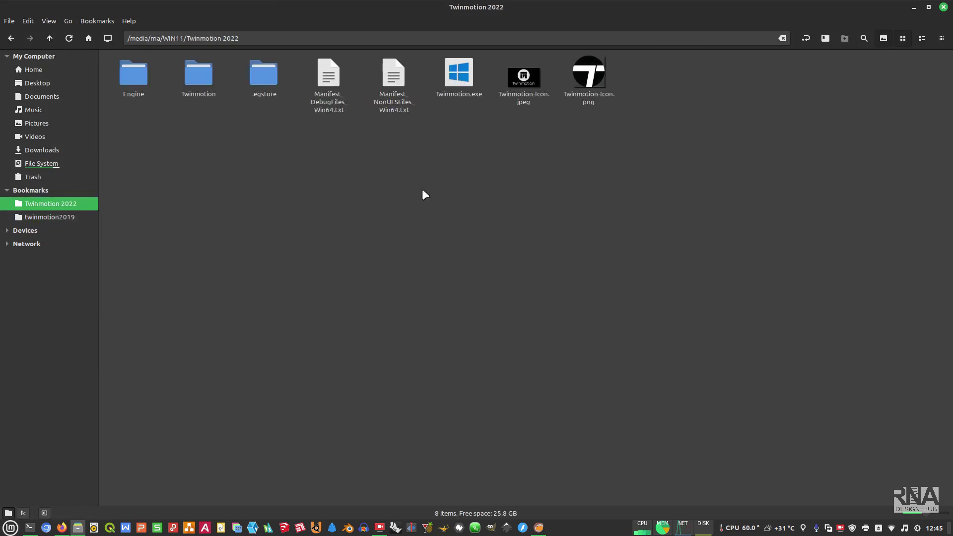
pyautogui.click(50, 36)
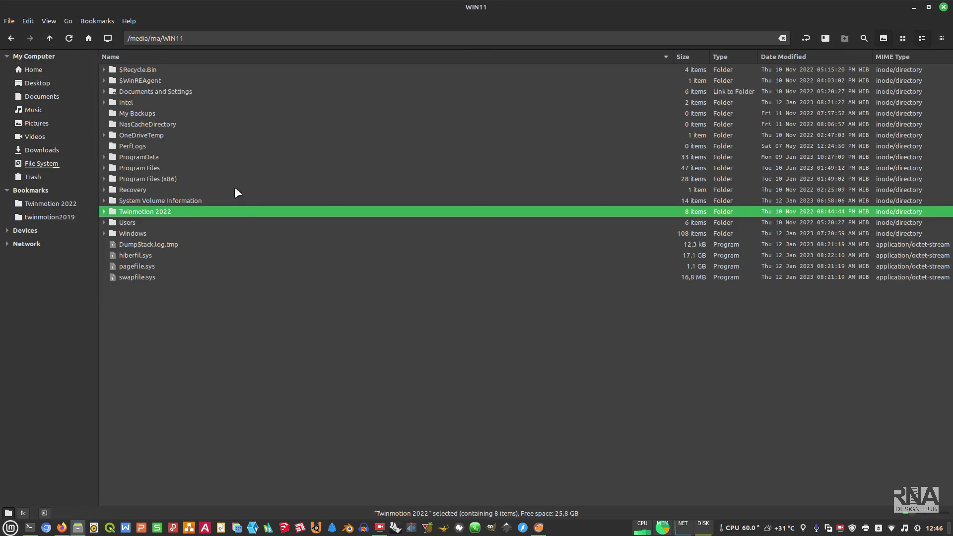
pyautogui.rightClick(192, 213)
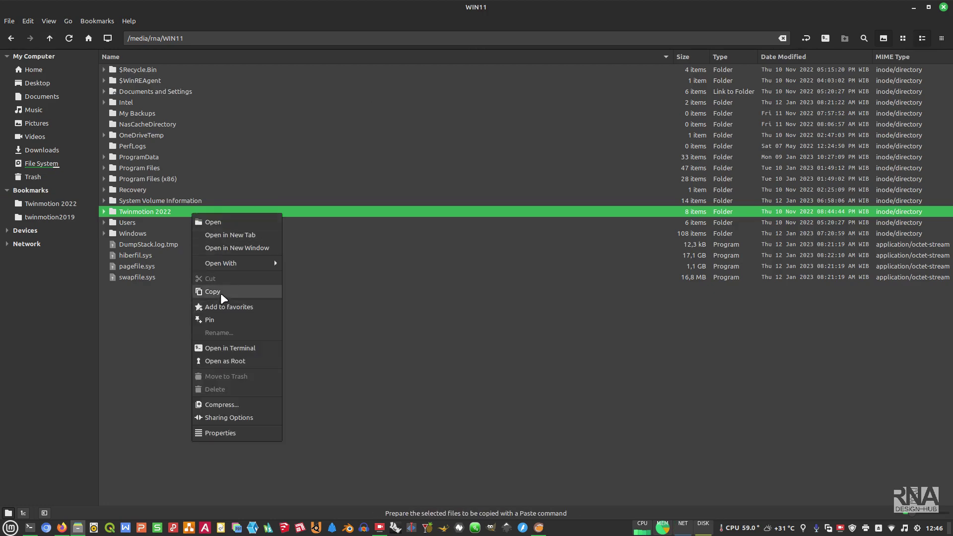
pyautogui.click(249, 298)
# - Paste it into Epic Games/epic-games-store/drive_c/Program Files
pyautogui.click(11, 38)
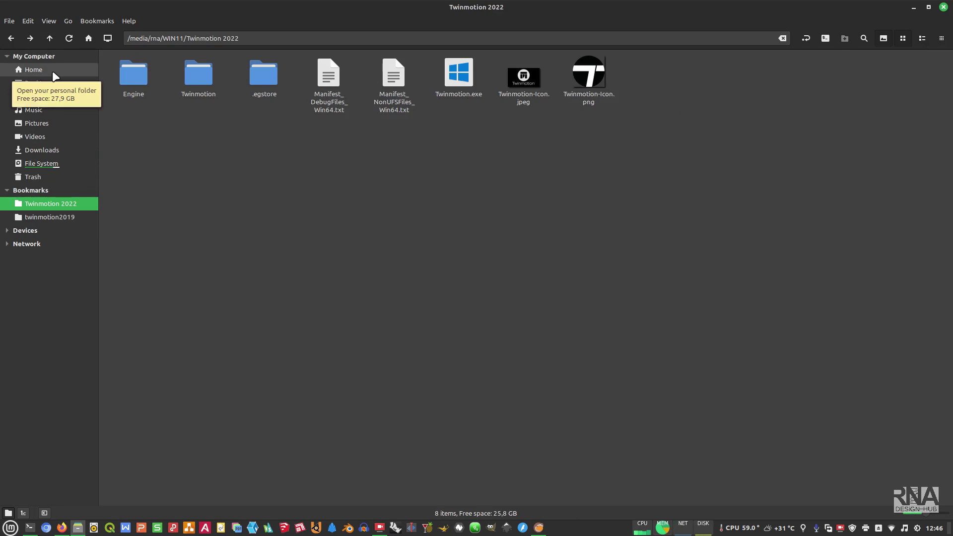
pyautogui.click(29, 70)
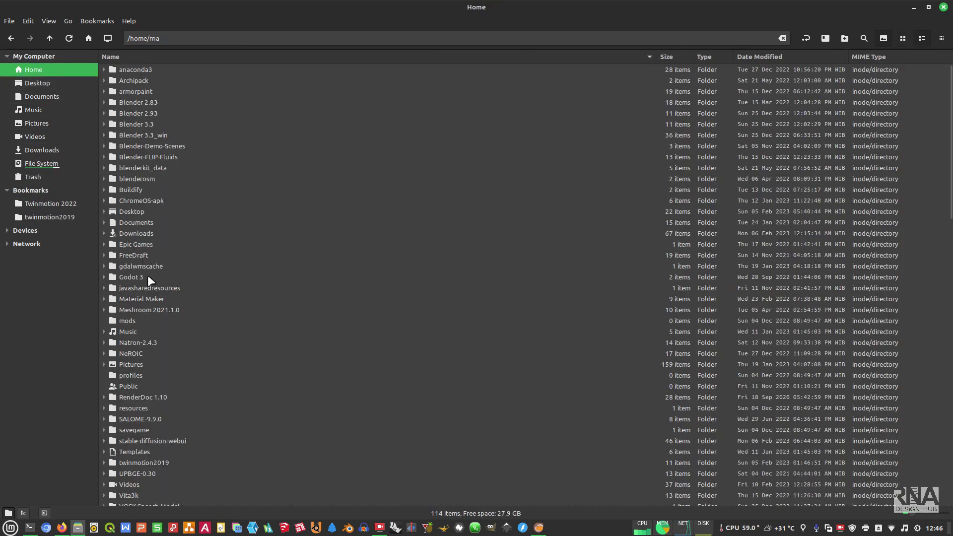
pyautogui.doubleClick(133, 244)
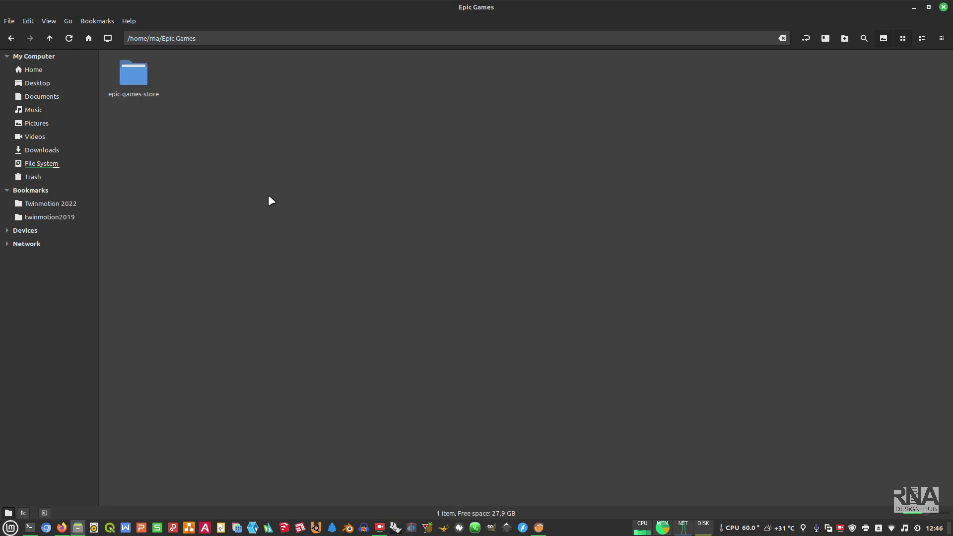
pyautogui.doubleClick(148, 93)
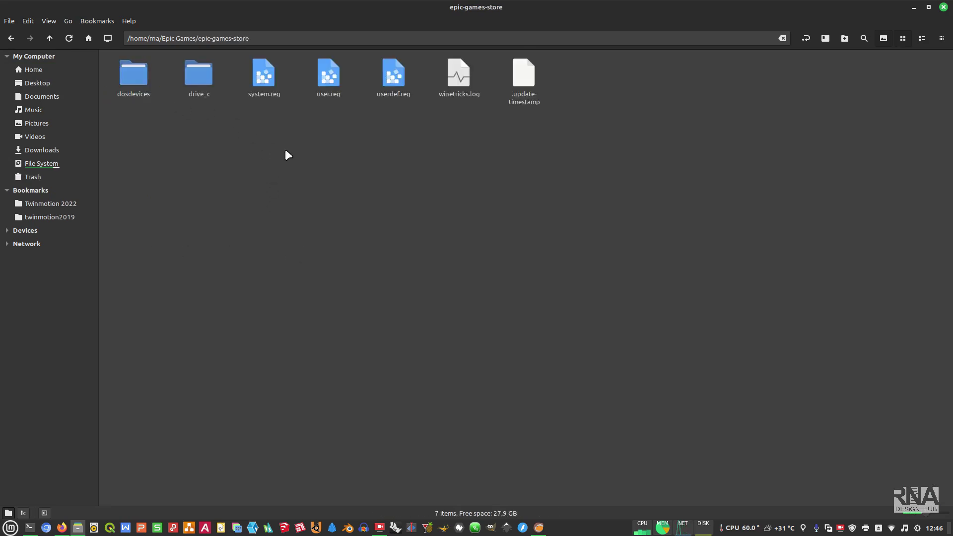
pyautogui.doubleClick(203, 73)
pyautogui.doubleClick(195, 70)
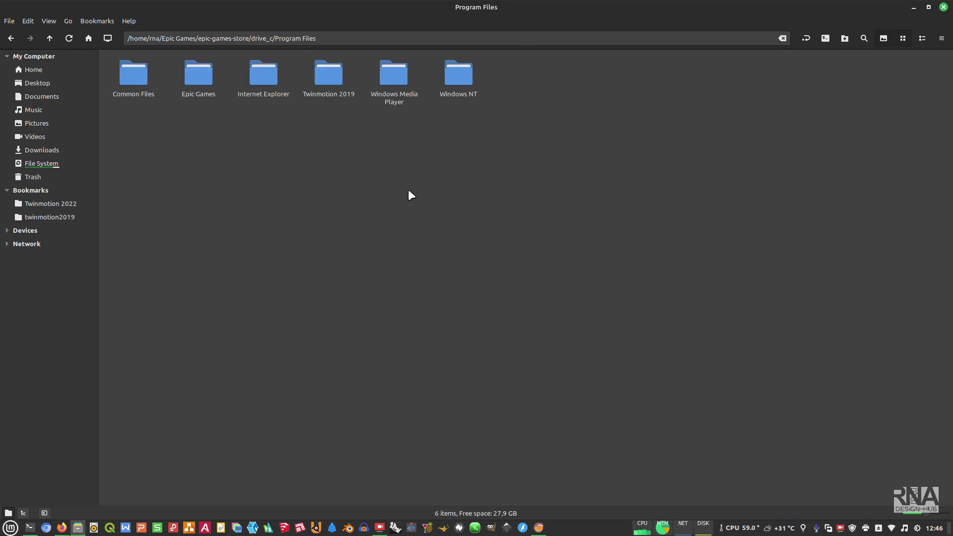
pyautogui.rightClick(373, 177)
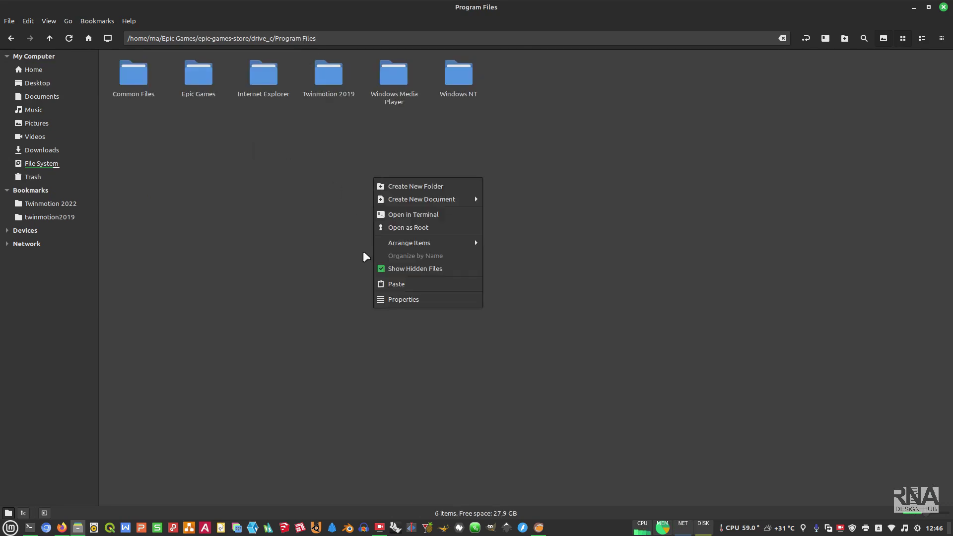
pyautogui.click(416, 281)
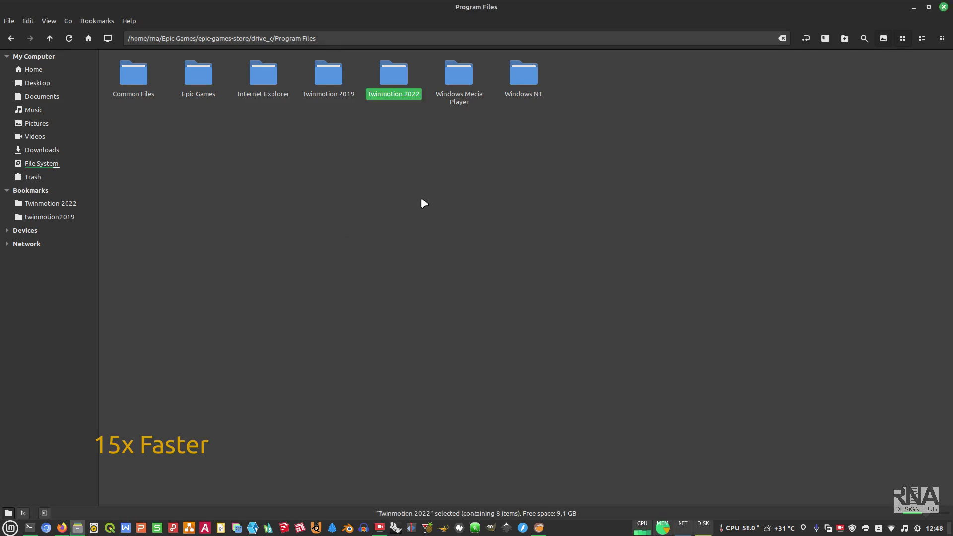
pyautogui.click(421, 199)
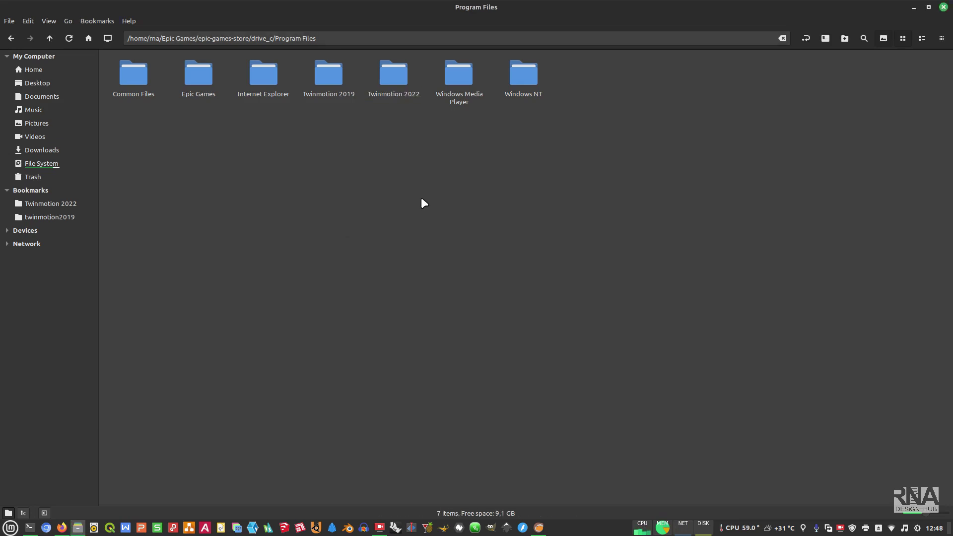
# - Duplicate the Epic Games Store entry in Lutris and open Epic Games Store 2's configuration on Game info
pyautogui.click(538, 527)
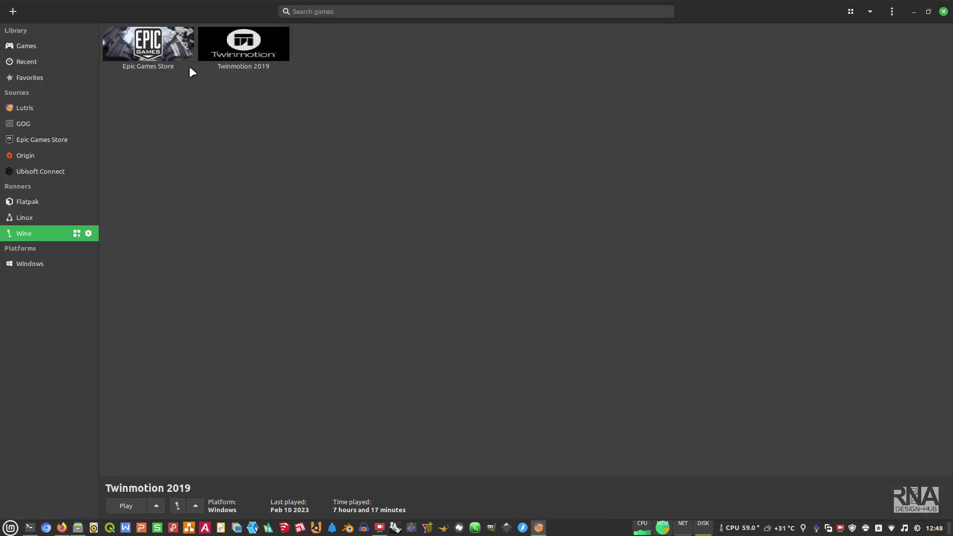
pyautogui.click(174, 46)
pyautogui.rightClick(166, 45)
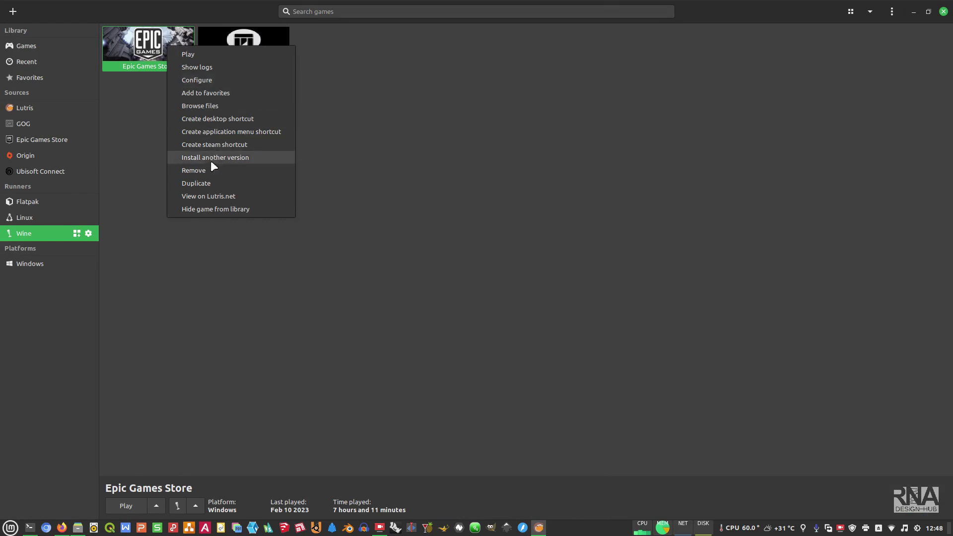
pyautogui.click(209, 182)
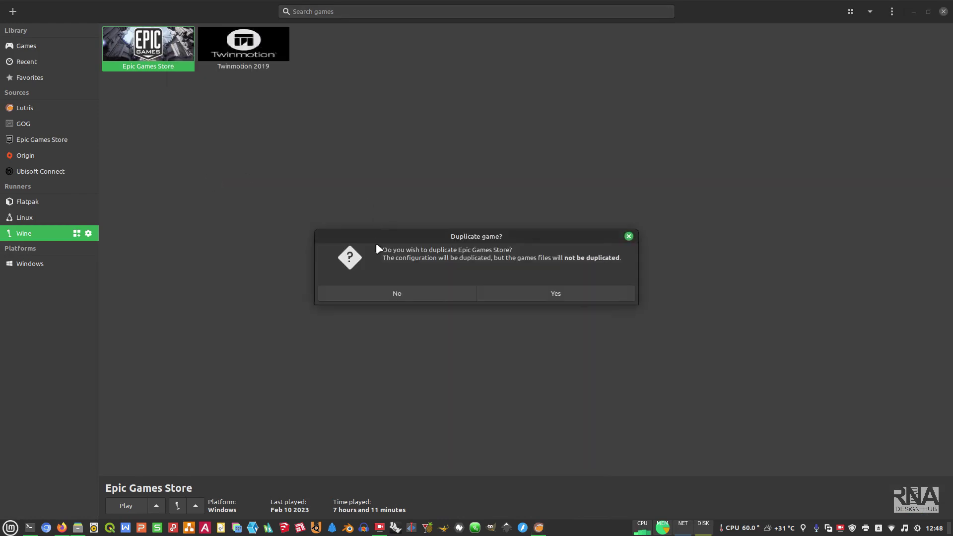
pyautogui.click(565, 291)
pyautogui.rightClick(268, 42)
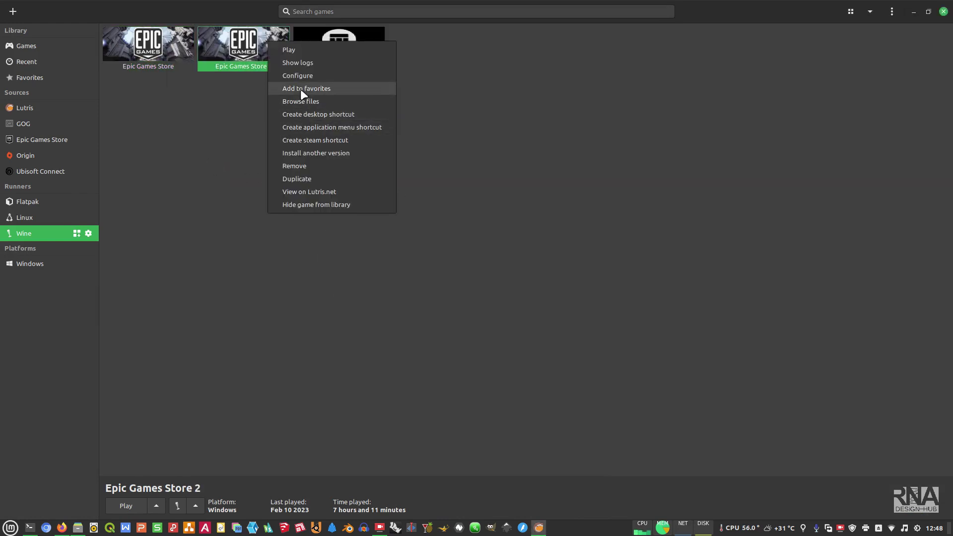
pyautogui.click(298, 75)
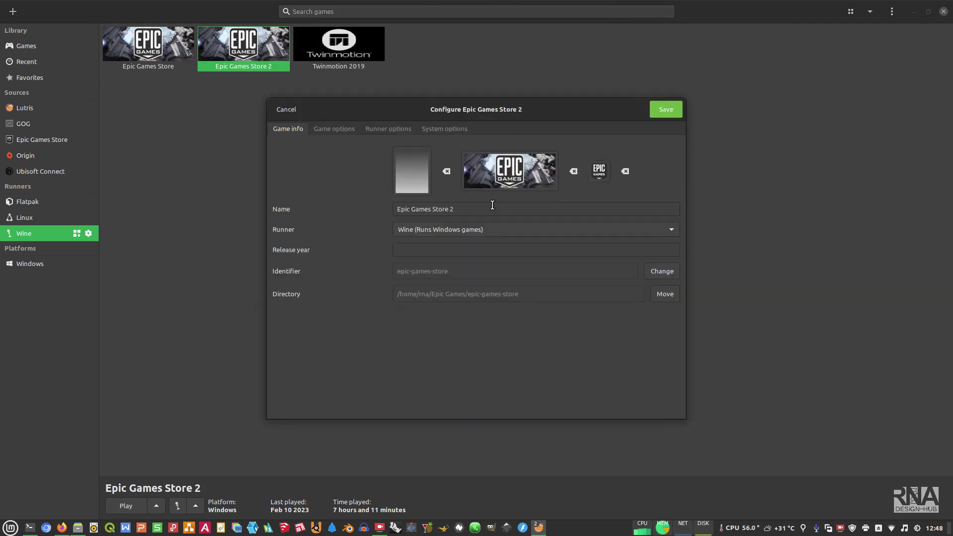
# - Rename the duplicate to 'Twinmotion 2022' with identifier 'twinmotion-2022', then view Game options
pyautogui.moveTo(460, 208); pyautogui.dragTo(388, 195)
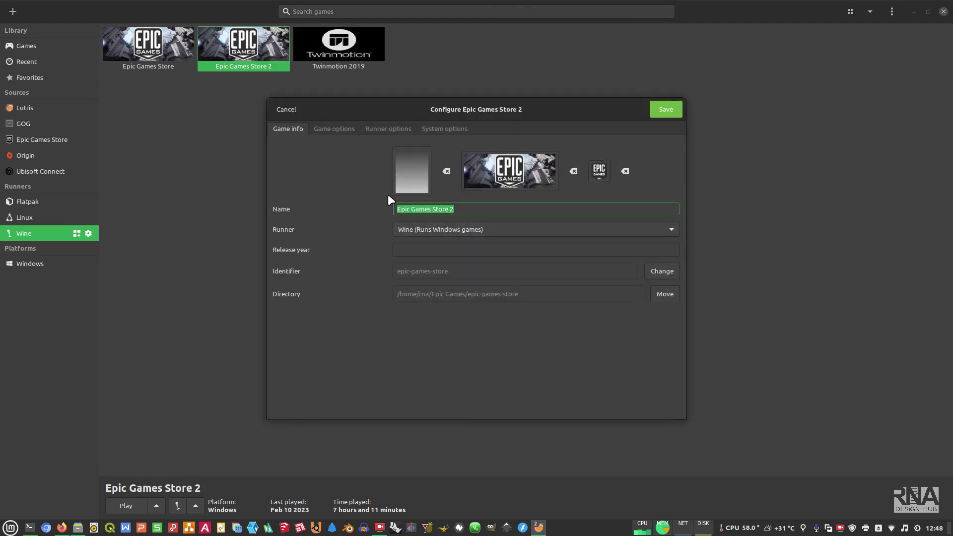
pyautogui.write('Twinmotion 2022')
pyautogui.click(664, 270)
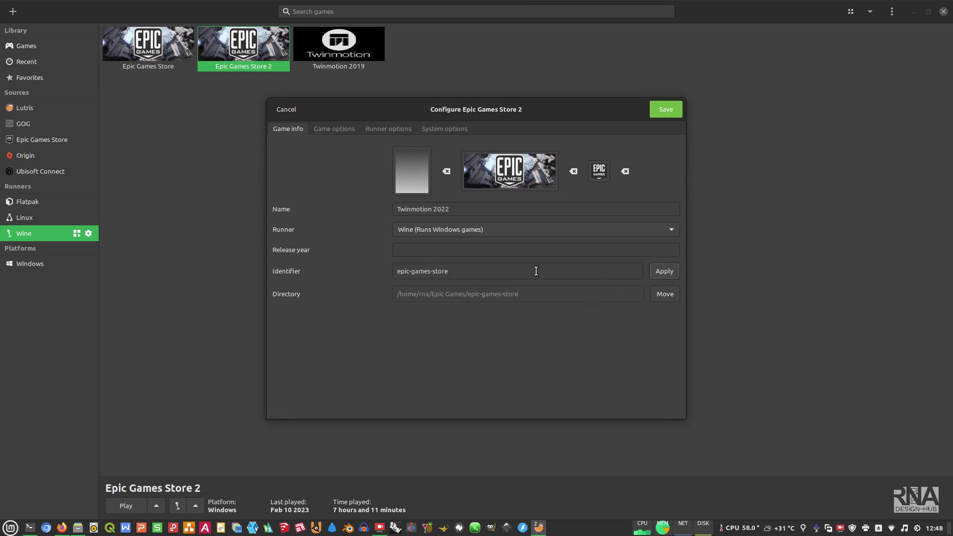
pyautogui.write('twinm')
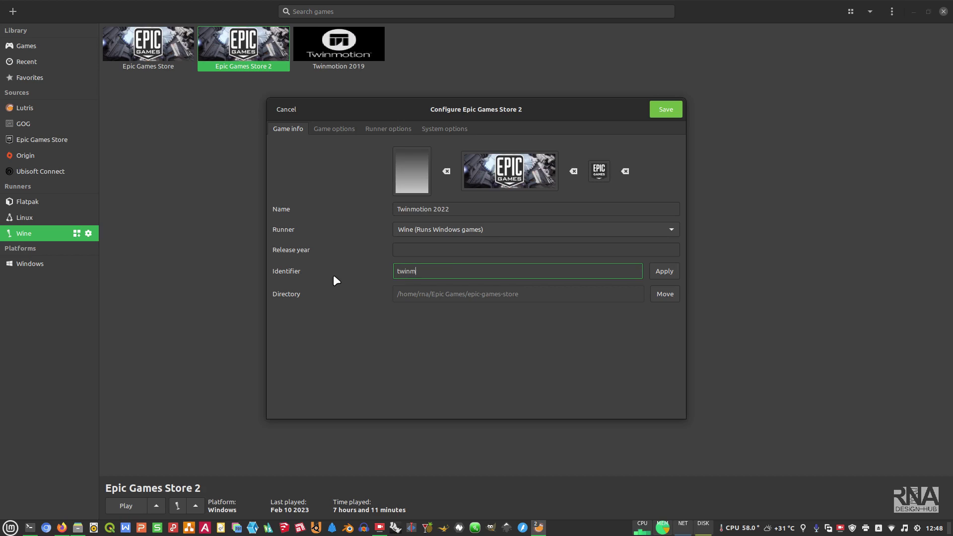
pyautogui.write('otion-2022')
pyautogui.click(340, 128)
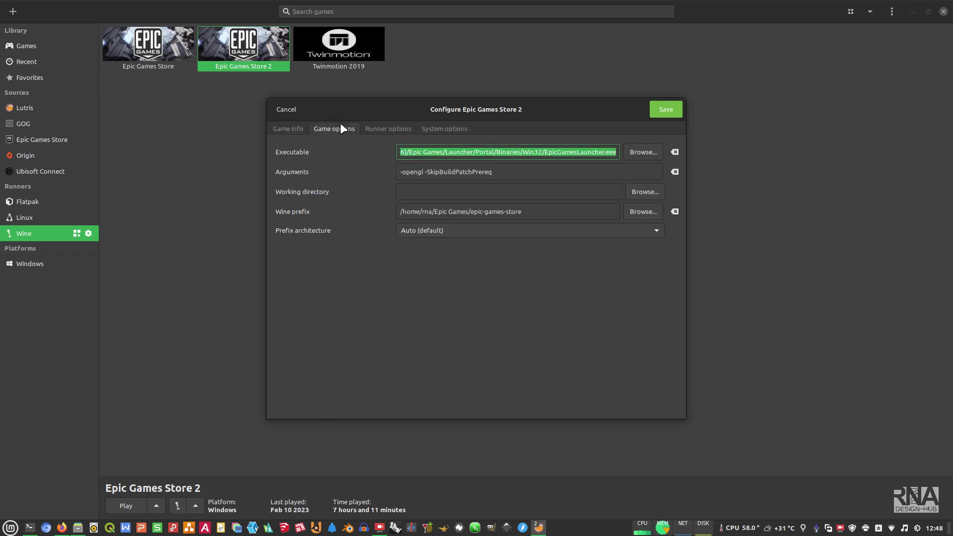
# - Set the executable to Program Files/Twinmotion 2022/Twinmotion.exe and remove -opengl, keeping -SkipBuildPatchPrereq
pyautogui.click(643, 152)
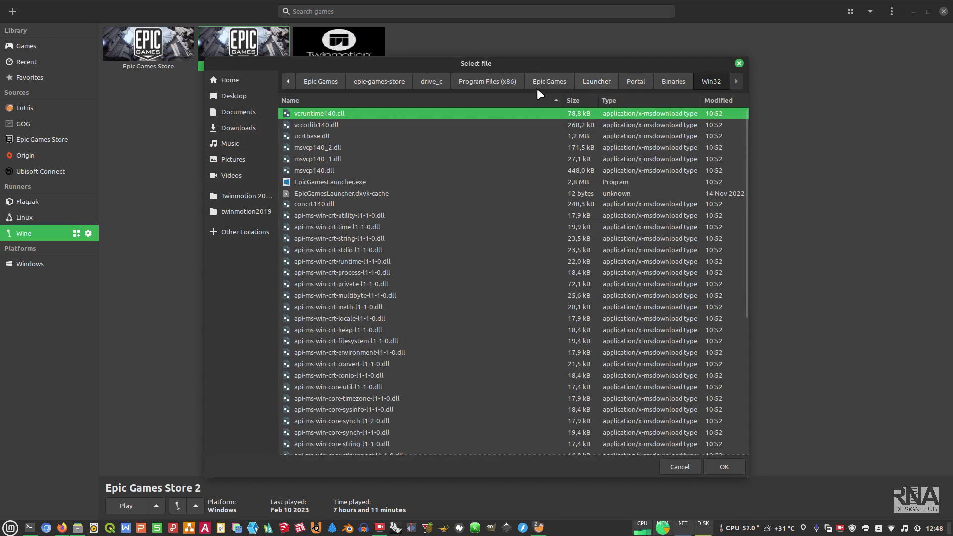
pyautogui.click(429, 82)
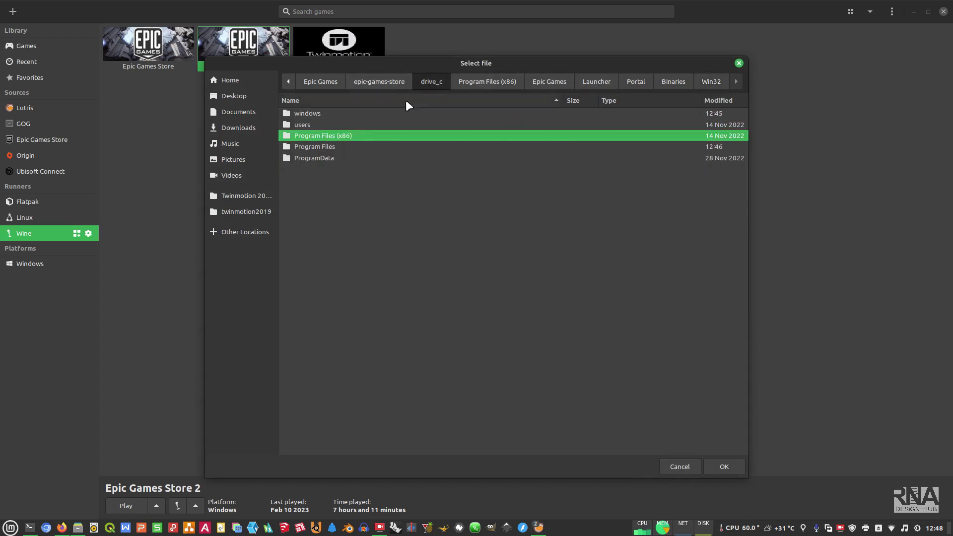
pyautogui.doubleClick(328, 146)
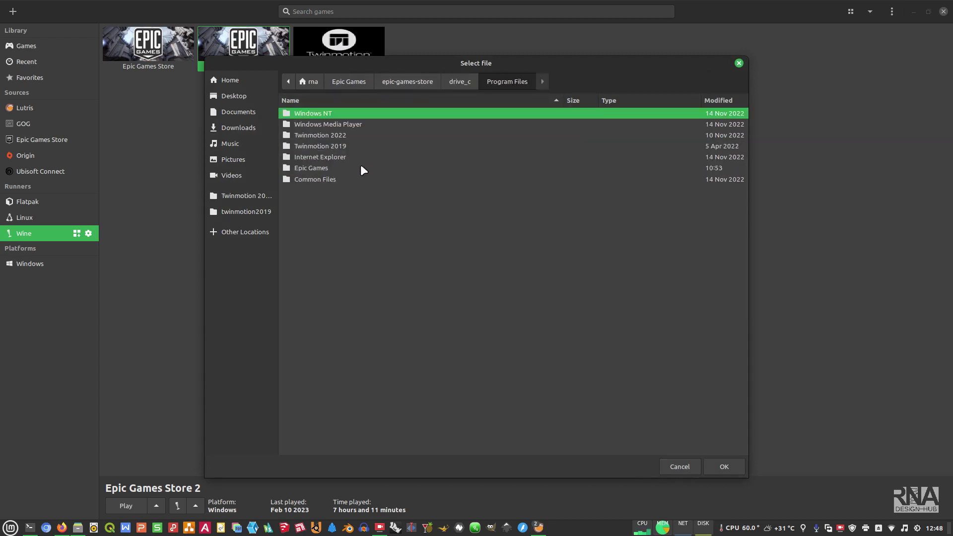
pyautogui.doubleClick(344, 137)
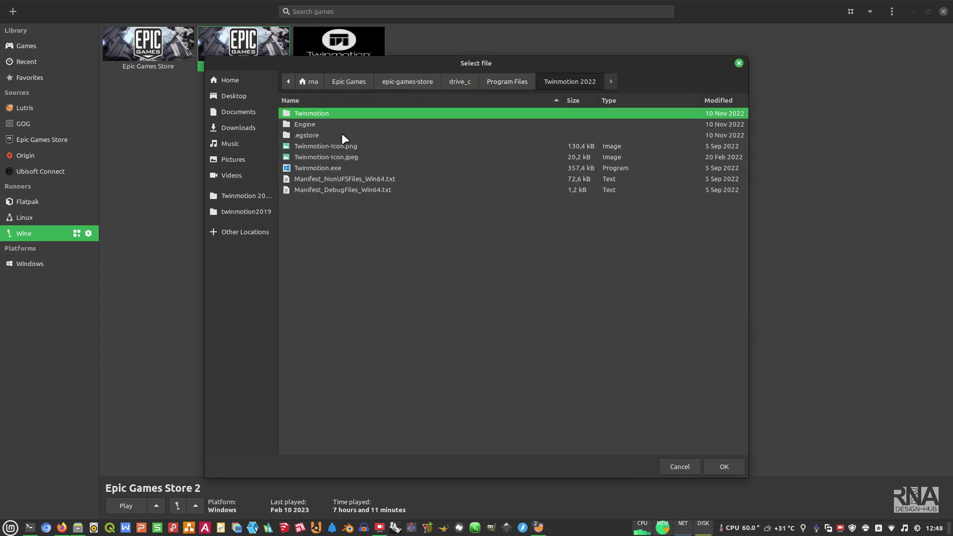
pyautogui.doubleClick(317, 167)
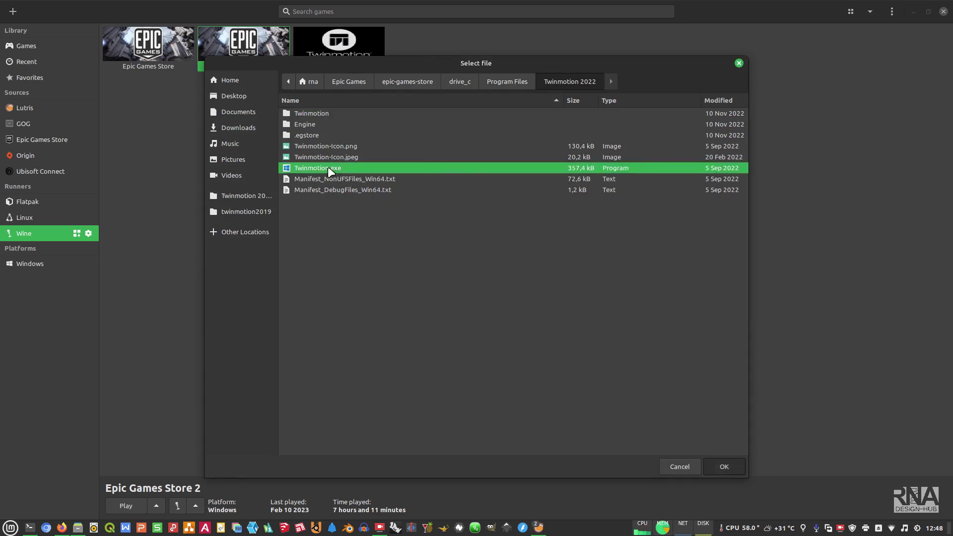
pyautogui.moveTo(425, 173); pyautogui.dragTo(397, 172)
pyautogui.press('BackSpace')
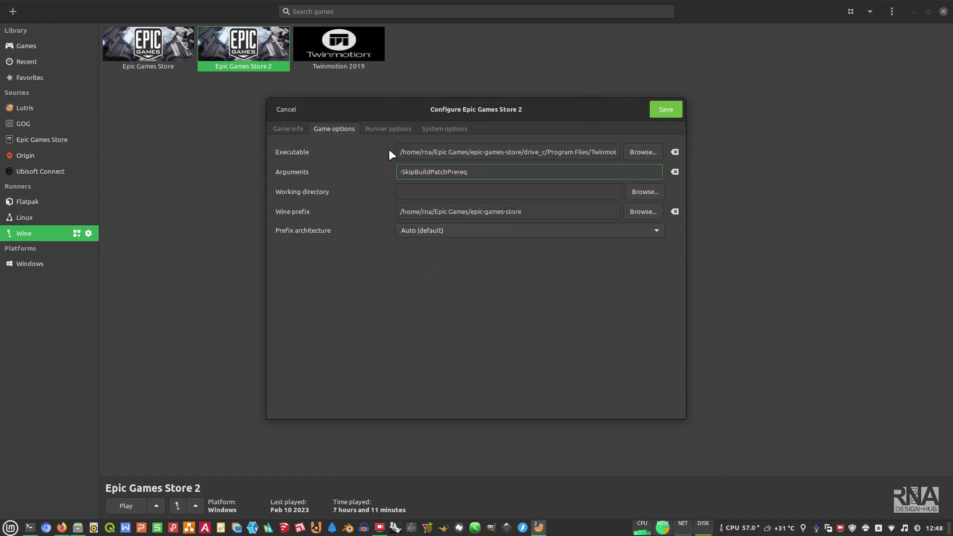
pyautogui.click(390, 130)
# - Switch off 'Create a sandbox for Wine folders' and save the Twinmotion 2022 entry
pyautogui.scroll(-10, 486, 237)
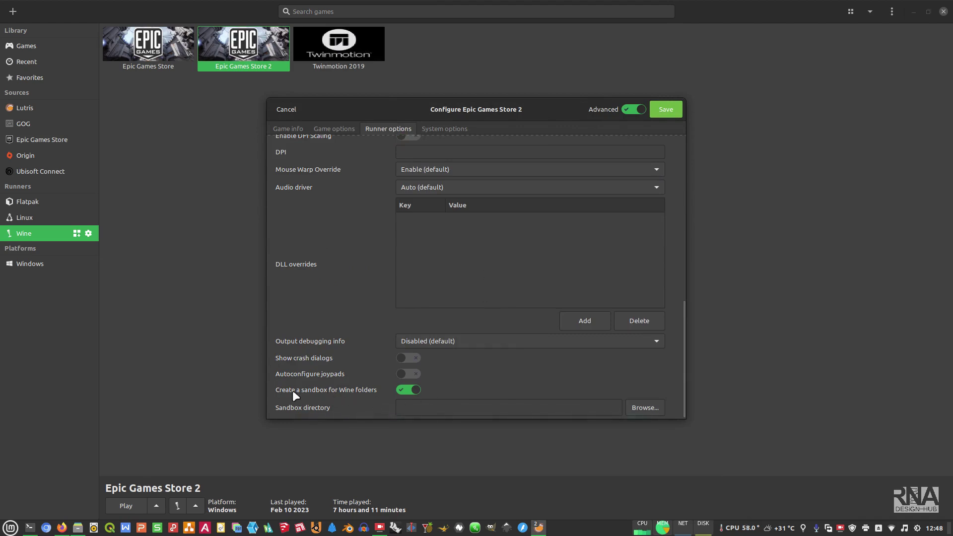
pyautogui.click(406, 389)
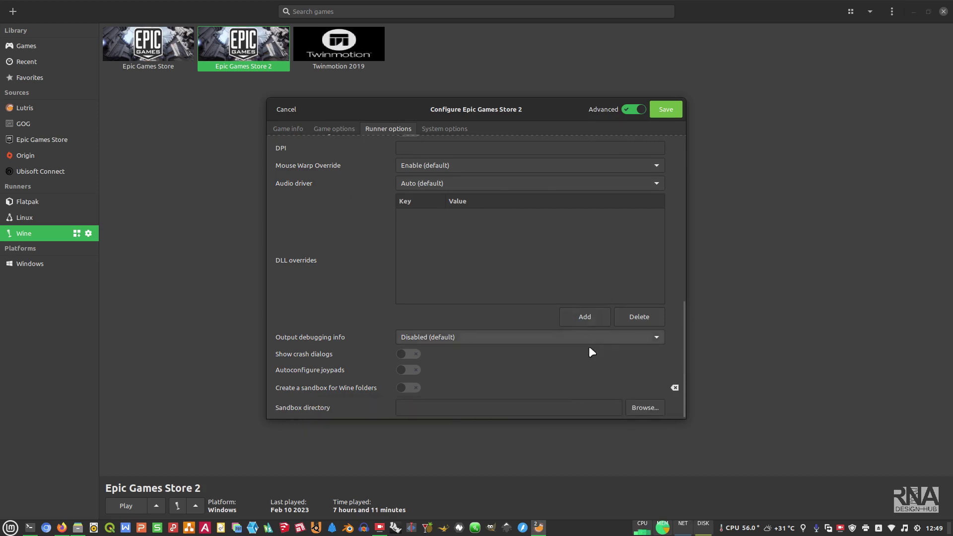
pyautogui.click(664, 110)
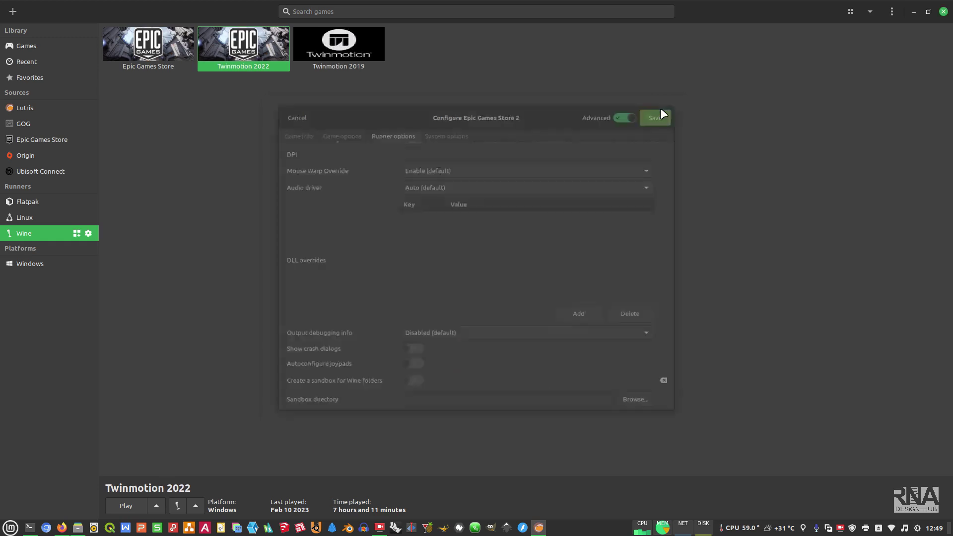